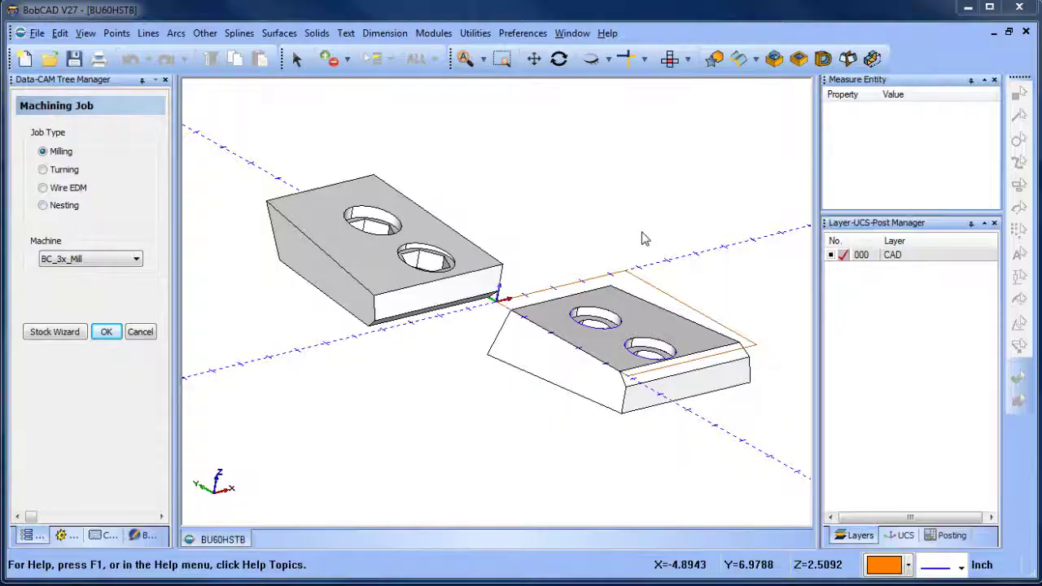
Add a new layer 001 and move the left part onto it via Modify Attributes.
{"action": "mouse_move", "coordinate": [507, 362]}
{"action": "middle_mouse_down"}
{"action": "mouse_move", "coordinate": [535, 365]}
{"action": "mouse_move", "coordinate": [502, 382]}
{"action": "middle_mouse_up"}
{"action": "right_click", "coordinate": [856, 252]}
{"action": "left_click", "coordinate": [880, 266]}
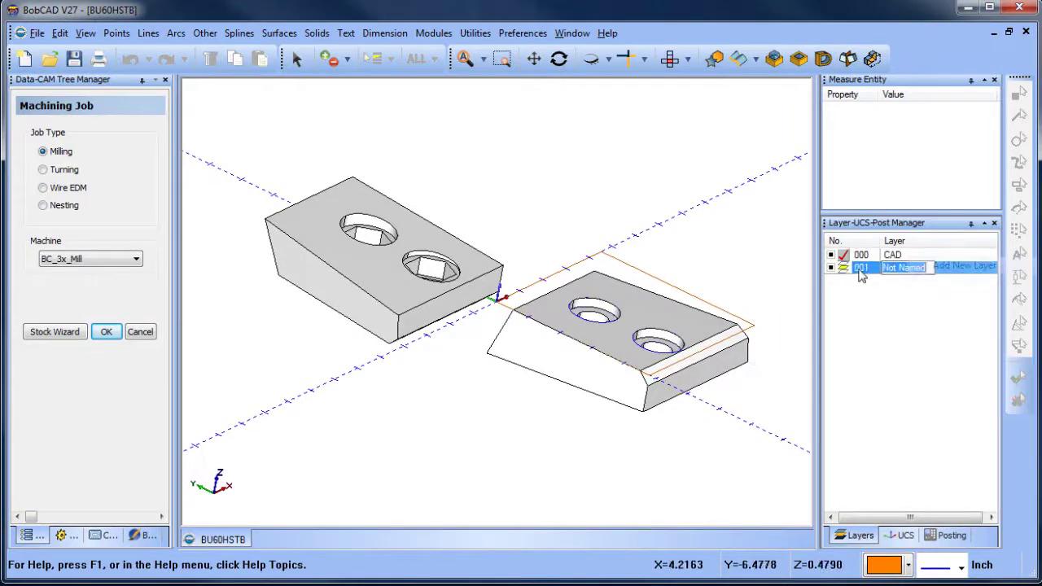
{"action": "left_click", "coordinate": [333, 217]}
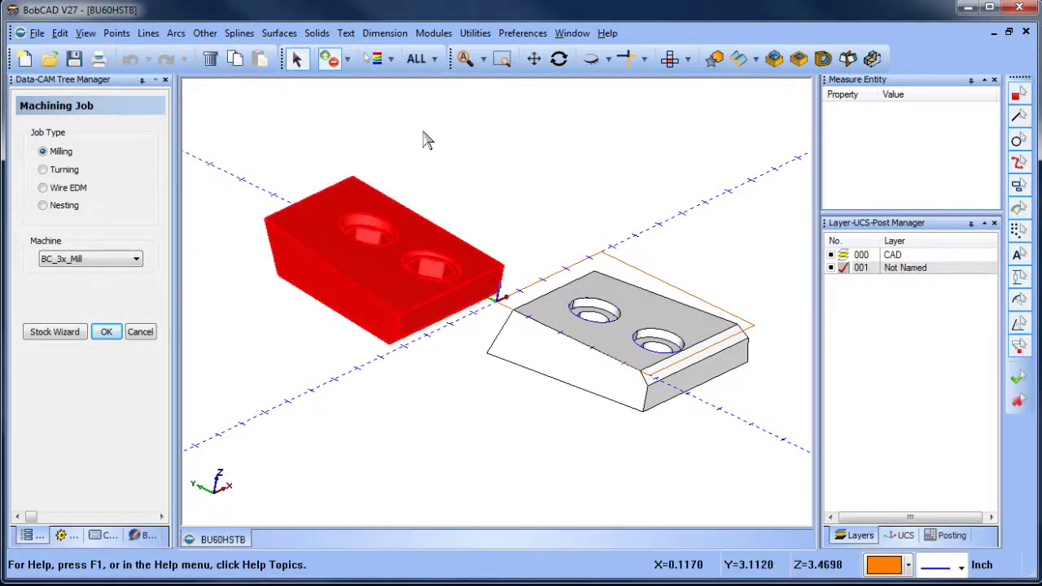
{"action": "right_click", "coordinate": [423, 132]}
{"action": "mouse_move", "coordinate": [513, 267]}
{"action": "left_click", "coordinate": [621, 299]}
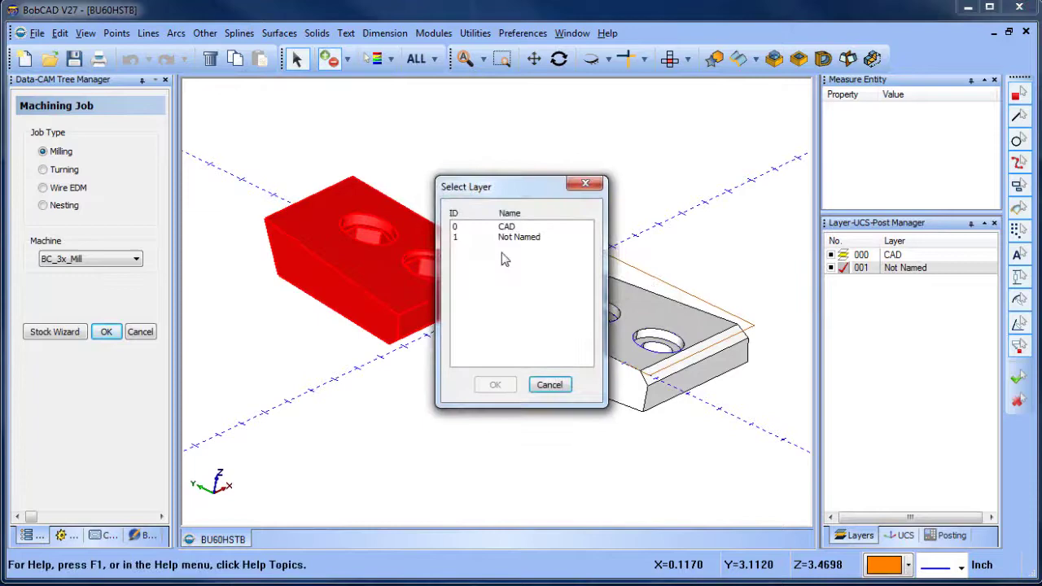
{"action": "left_click", "coordinate": [518, 237]}
{"action": "left_click", "coordinate": [498, 386]}
Make CAD the current layer, hide layer 001, and reorient the view on the angled part.
{"action": "left_click", "coordinate": [844, 256]}
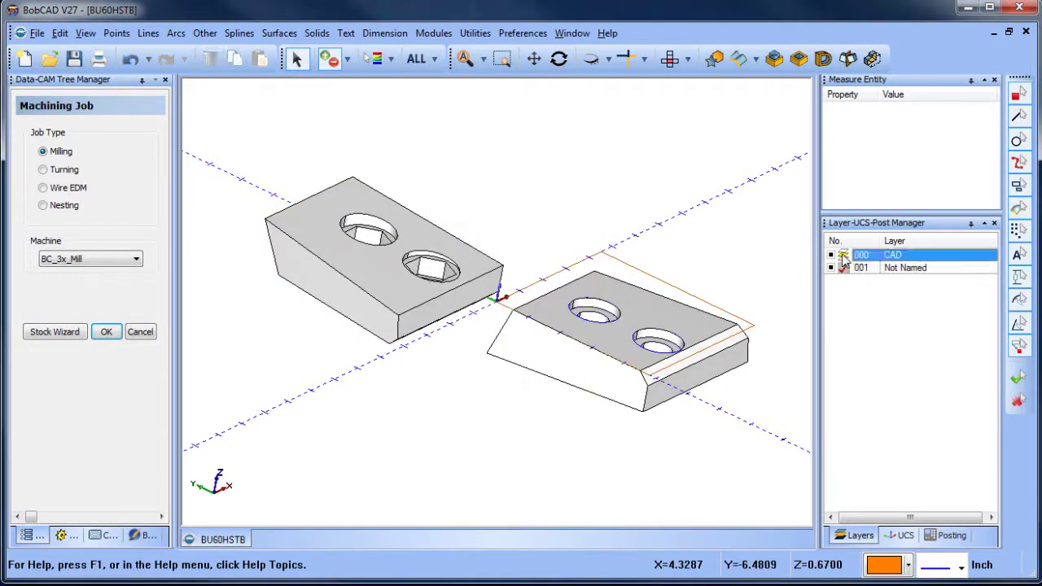
{"action": "left_click", "coordinate": [830, 268]}
{"action": "middle_click_drag", "start_coordinate": [506, 334], "coordinate": [526, 374]}
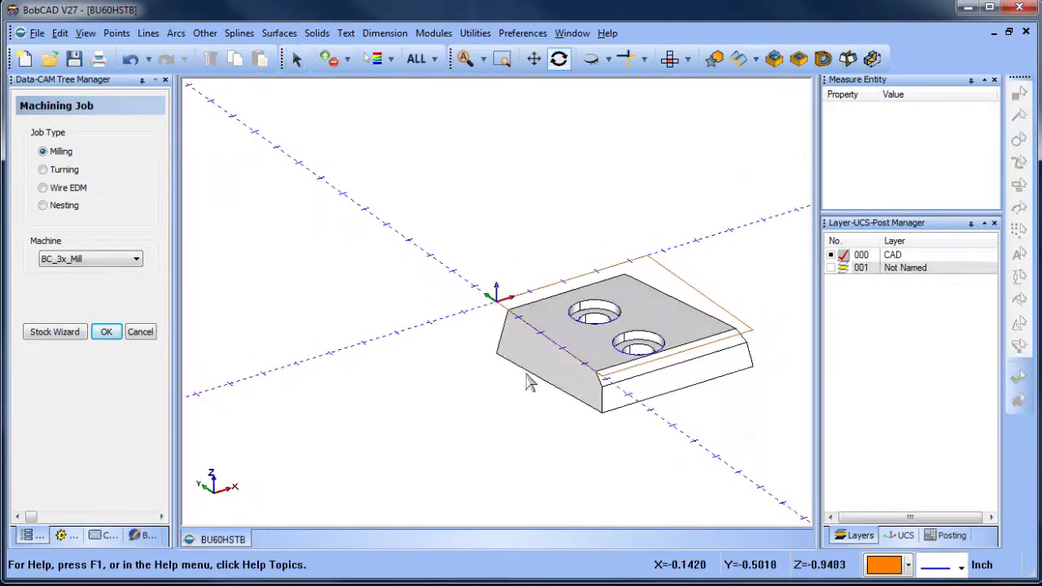
{"action": "left_click", "coordinate": [672, 58]}
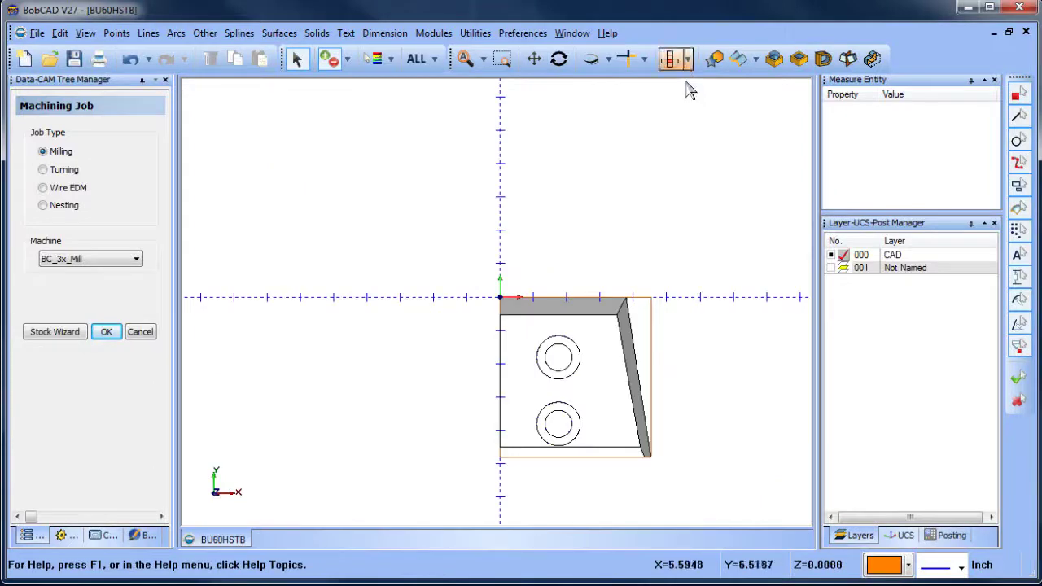
{"action": "middle_click_drag", "start_coordinate": [651, 372], "coordinate": [607, 346]}
{"action": "right_click", "coordinate": [698, 283]}
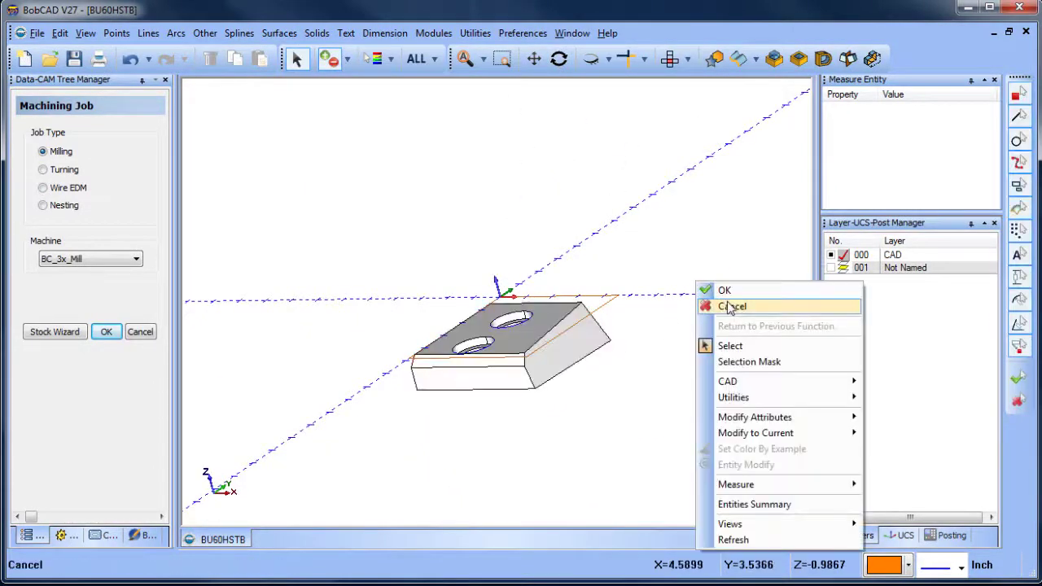
{"action": "left_click", "coordinate": [731, 306]}
{"action": "middle_click_drag", "start_coordinate": [643, 401], "coordinate": [538, 261]}
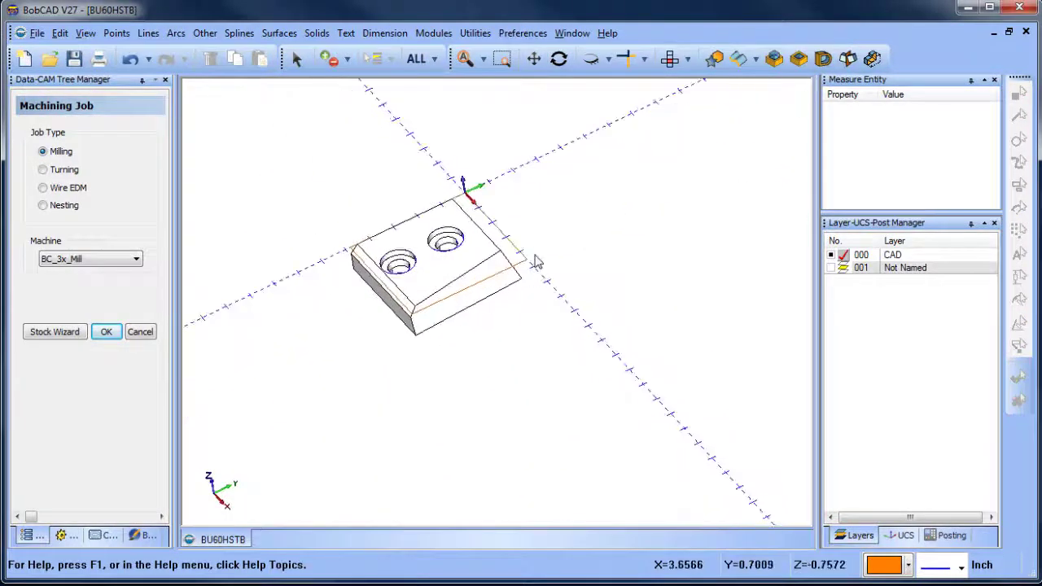
Turn off Show Axis X-Y in the part settings and apply it.
{"action": "left_click", "coordinate": [522, 33]}
{"action": "left_click", "coordinate": [583, 84]}
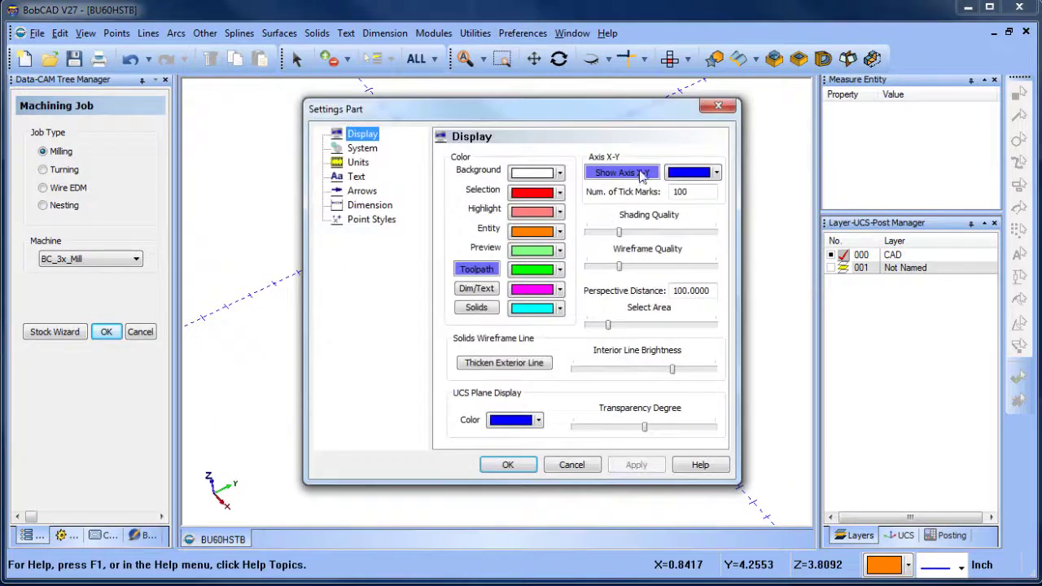
{"action": "left_click", "coordinate": [642, 174]}
{"action": "left_click", "coordinate": [635, 465]}
{"action": "left_click", "coordinate": [507, 464]}
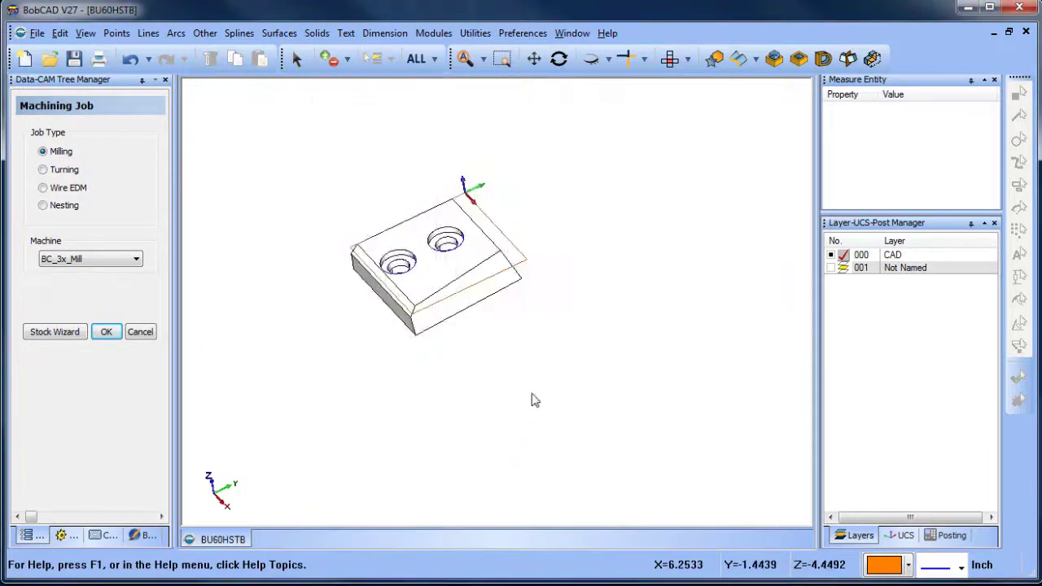
{"action": "middle_click_drag", "start_coordinate": [534, 400], "coordinate": [497, 275]}
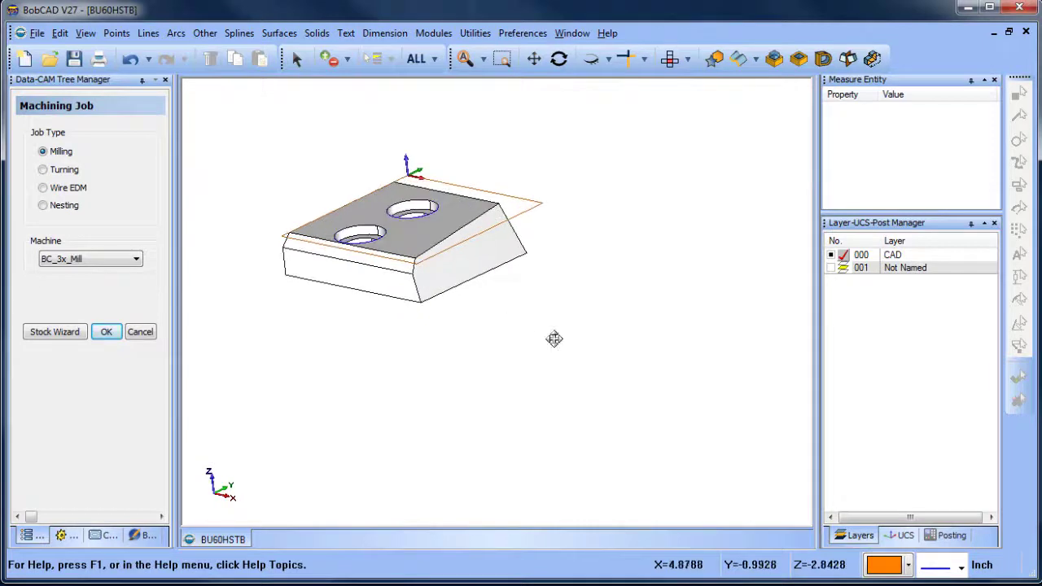
{"action": "middle_click_drag", "start_coordinate": [554, 339], "coordinate": [580, 371], "text": "shift"}
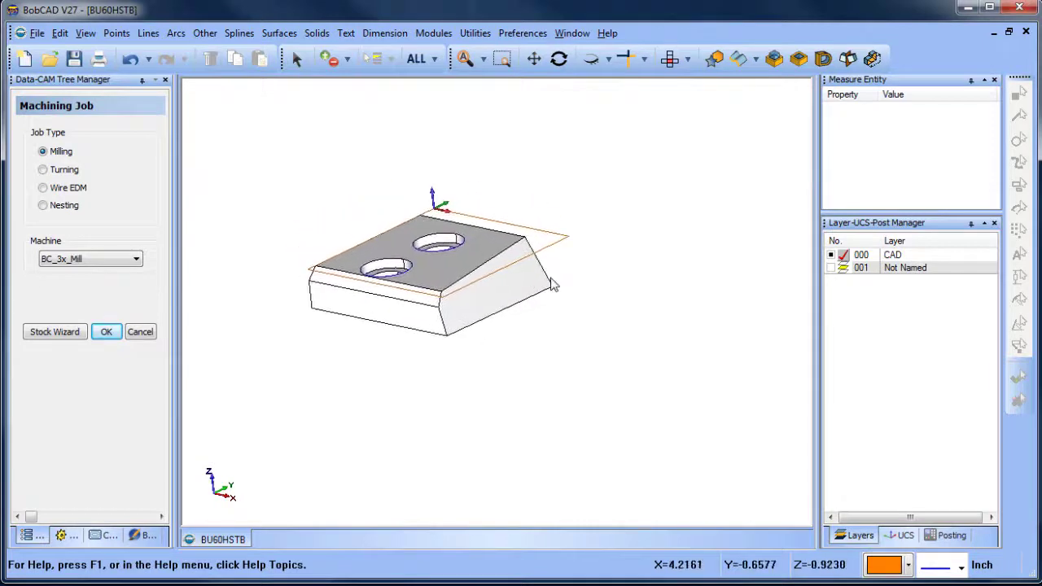
Create Wrought Alum 6061-O stock with Machine Setup - 1, then blank the Milling Stock.
{"action": "left_click", "coordinate": [65, 332]}
{"action": "left_click", "coordinate": [112, 306]}
{"action": "left_click", "coordinate": [77, 421]}
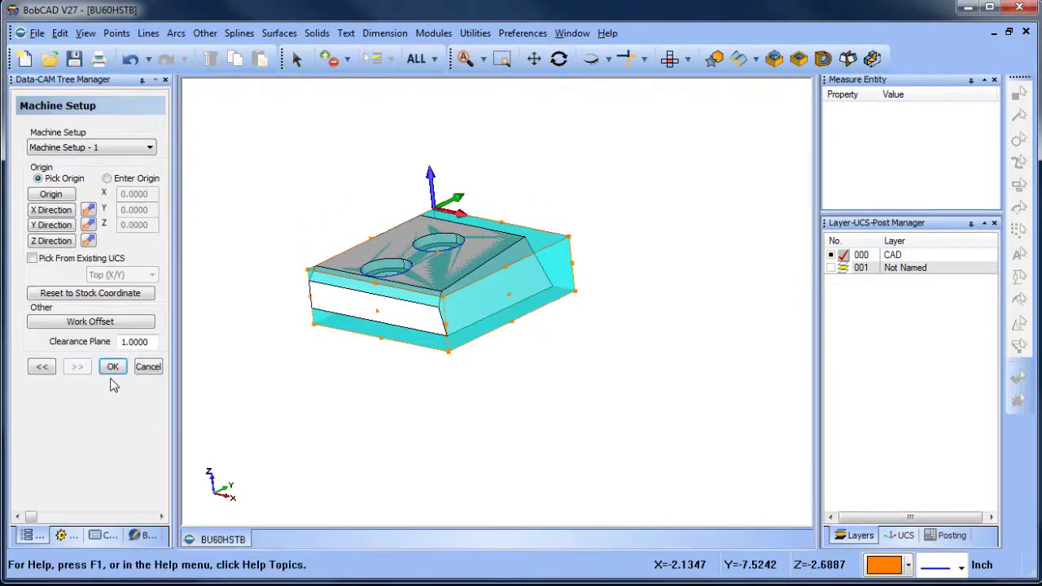
{"action": "left_click", "coordinate": [114, 368]}
{"action": "middle_click_drag", "start_coordinate": [602, 366], "coordinate": [232, 221]}
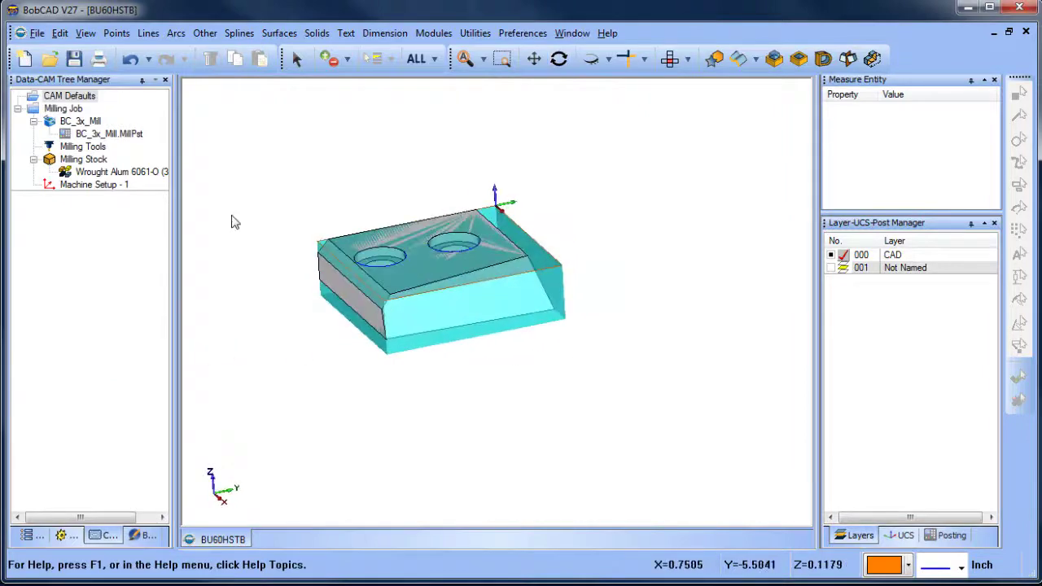
{"action": "right_click", "coordinate": [79, 160]}
{"action": "left_click", "coordinate": [148, 230]}
{"action": "middle_click_drag", "start_coordinate": [426, 298], "coordinate": [415, 321]}
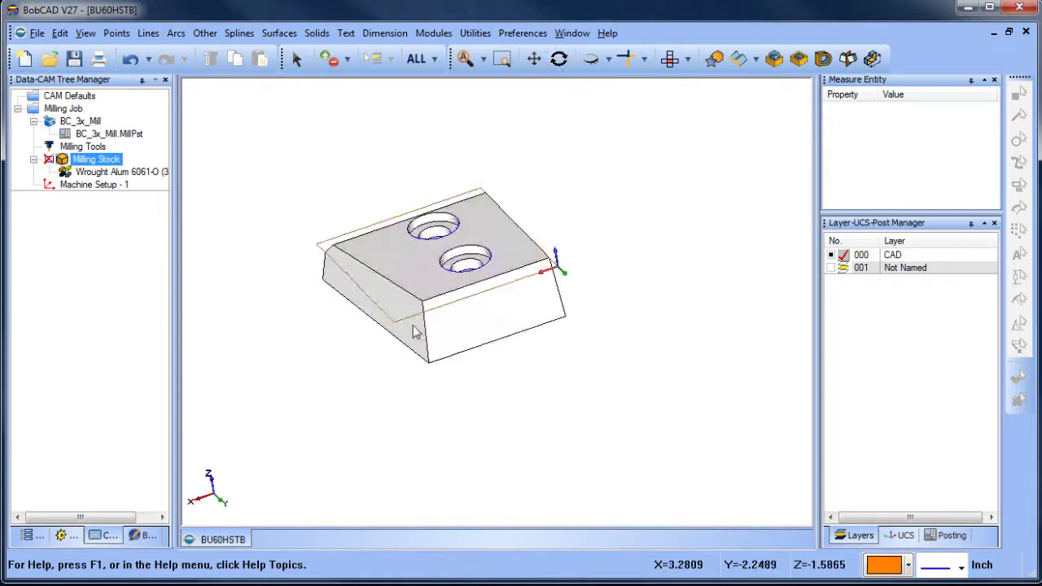
Add a Mill 3 Axis feature on Machine Setup - 1 using ALL geometry.
{"action": "right_click", "coordinate": [91, 185]}
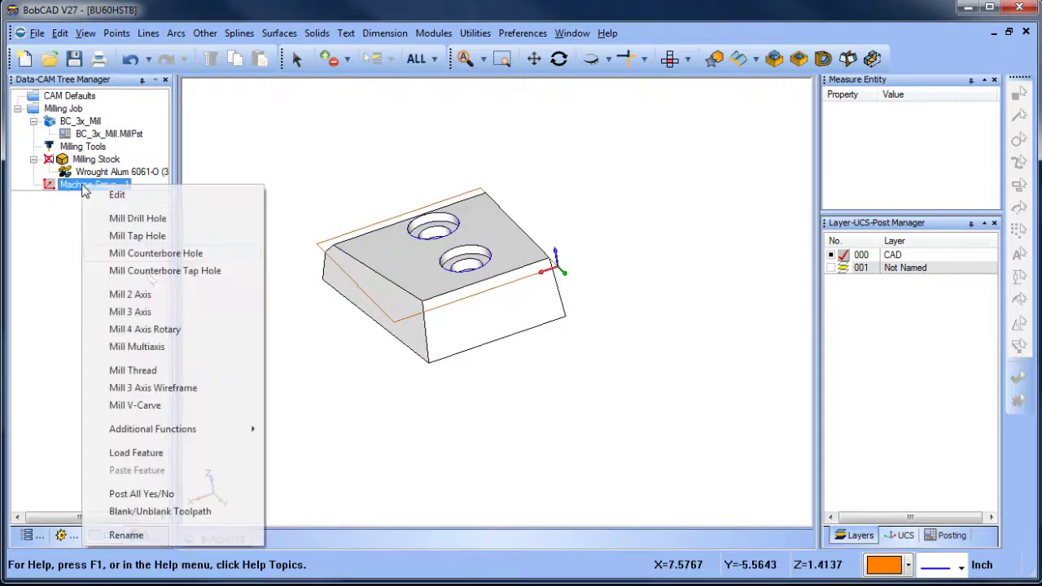
{"action": "left_click", "coordinate": [185, 311]}
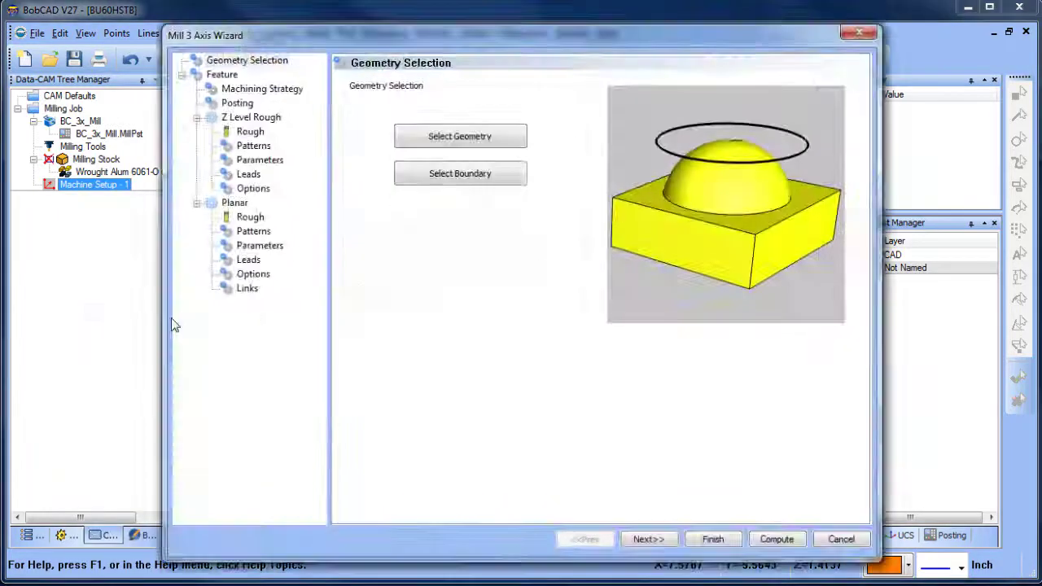
{"action": "left_click", "coordinate": [456, 140]}
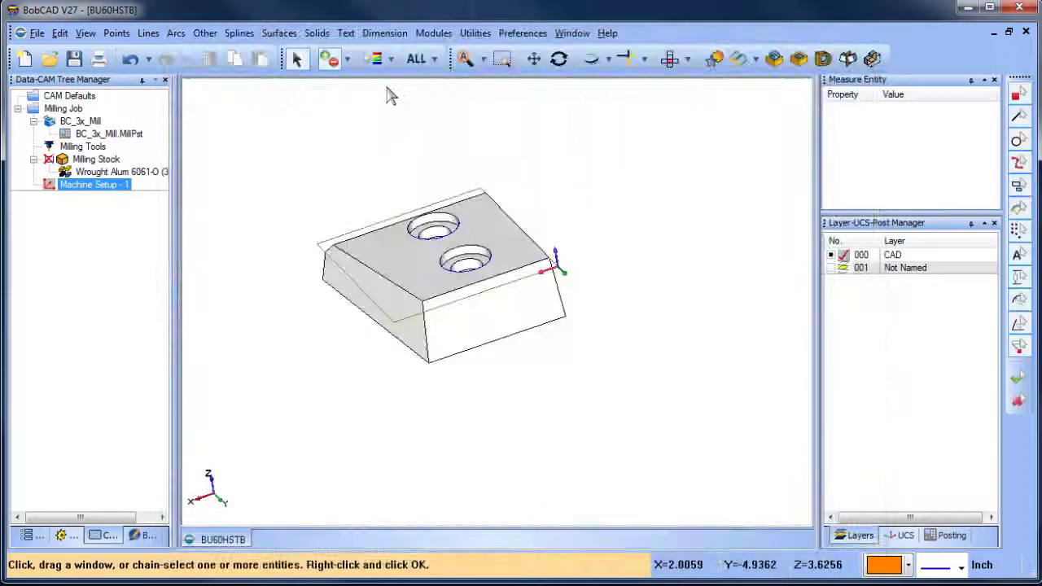
{"action": "left_click", "coordinate": [416, 59]}
{"action": "right_click", "coordinate": [598, 161]}
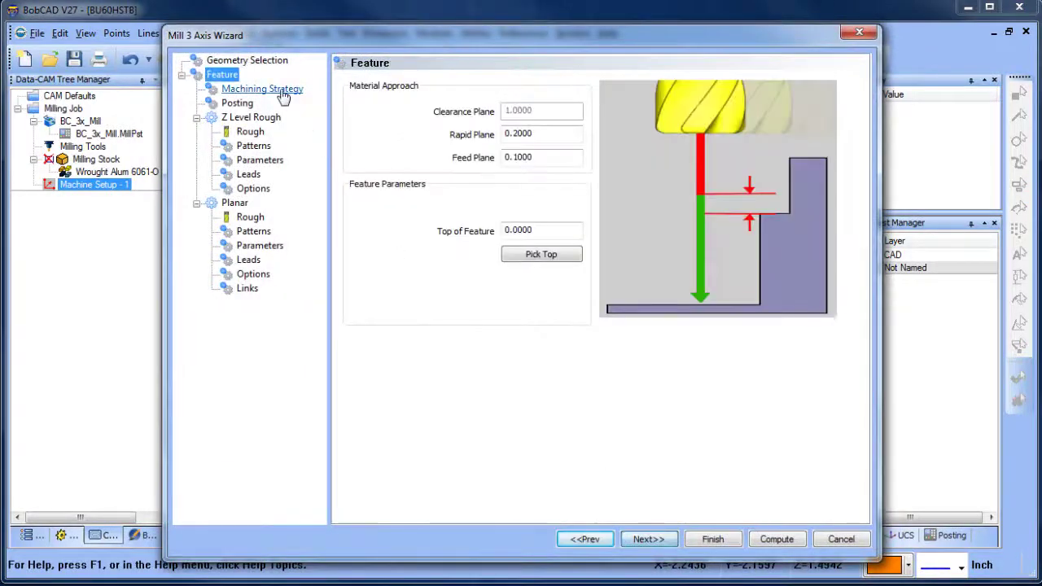
On Machining Strategy, browse the strategies and load the Strategy 3 operation template.
{"action": "left_click", "coordinate": [245, 89]}
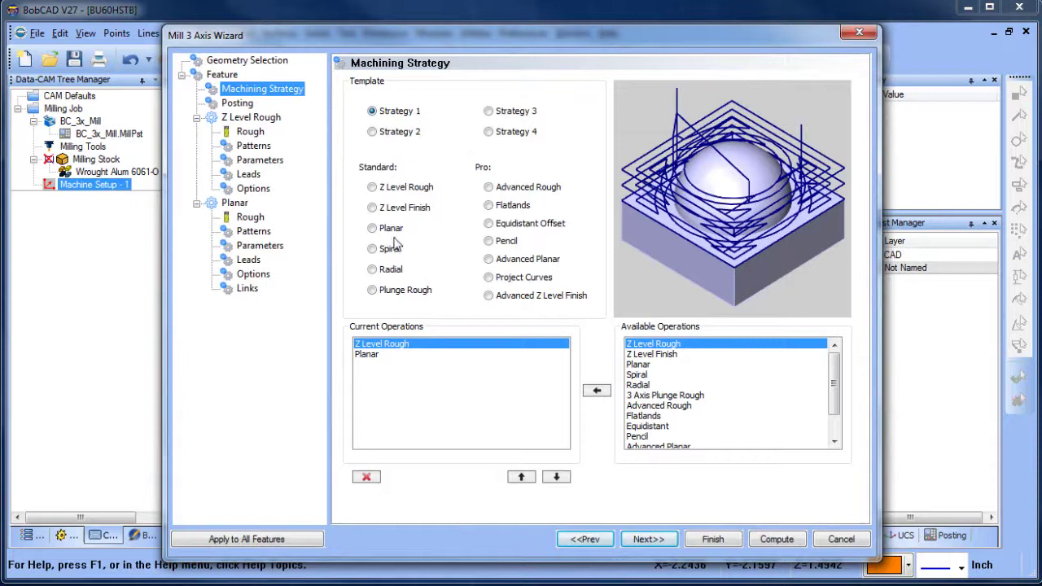
{"action": "left_click", "coordinate": [372, 207]}
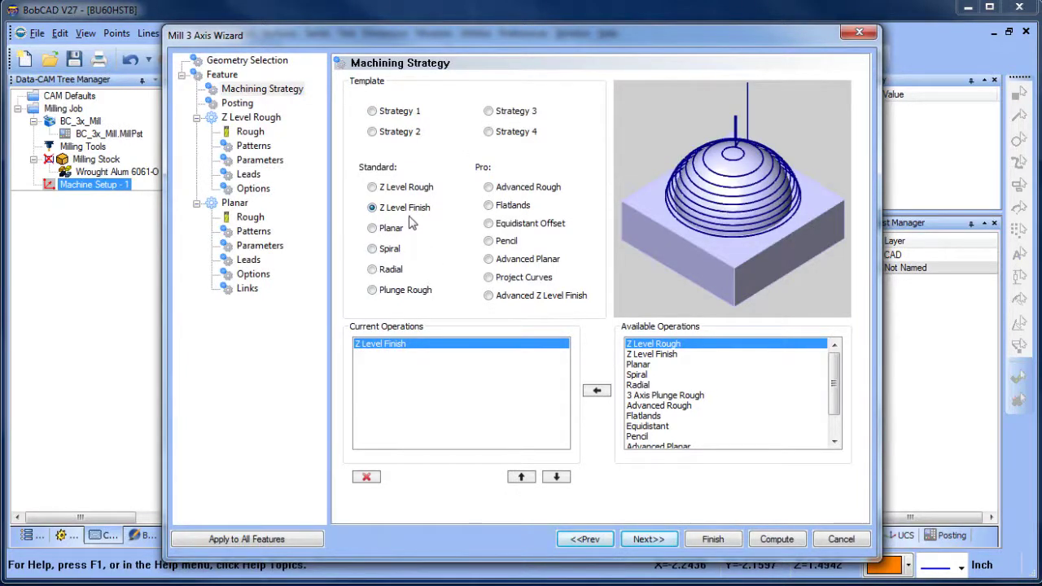
{"action": "left_click", "coordinate": [489, 296]}
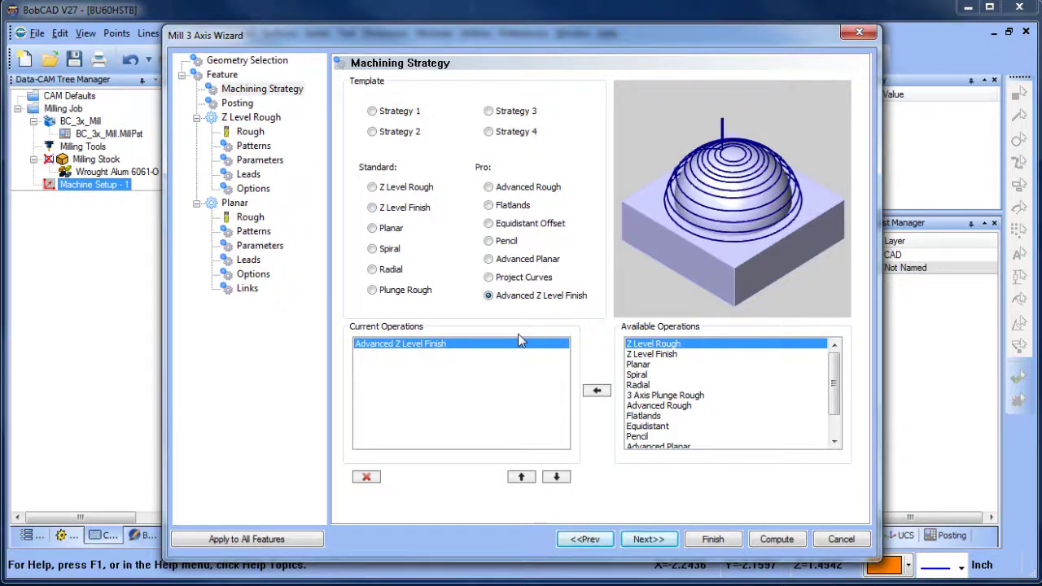
{"action": "left_click", "coordinate": [489, 132]}
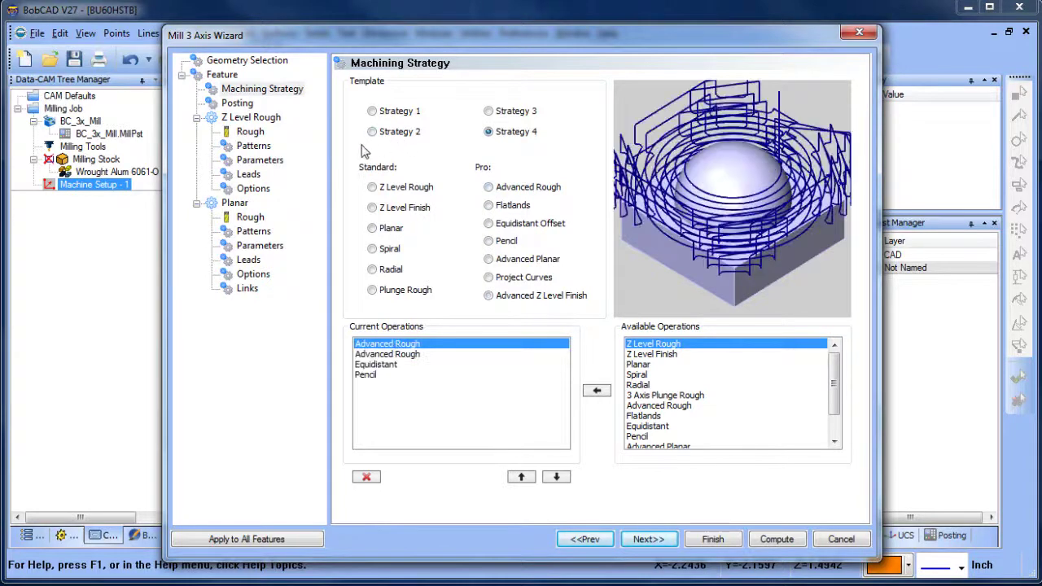
{"action": "left_click", "coordinate": [372, 133]}
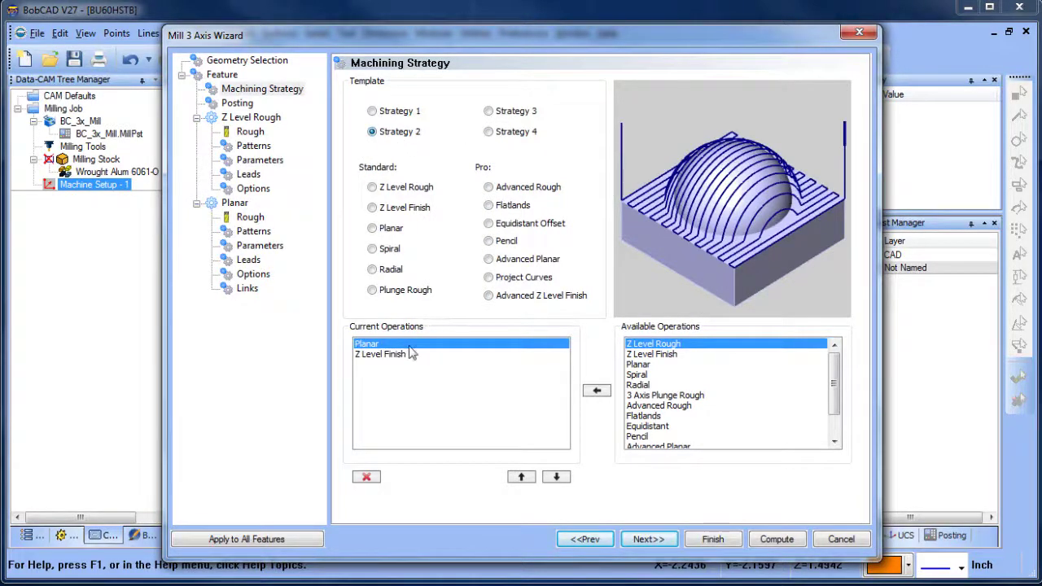
{"action": "left_click", "coordinate": [488, 111]}
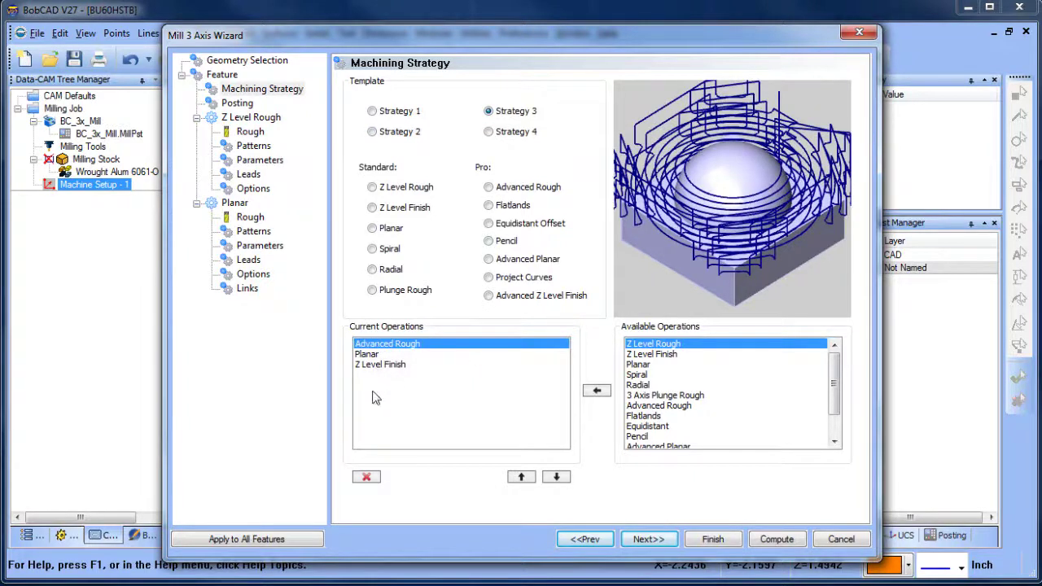
Remove Advanced Rough, Planar and Z Level Finish, then add Advanced Z Level Finish.
{"action": "left_click", "coordinate": [367, 478]}
{"action": "left_click", "coordinate": [368, 478]}
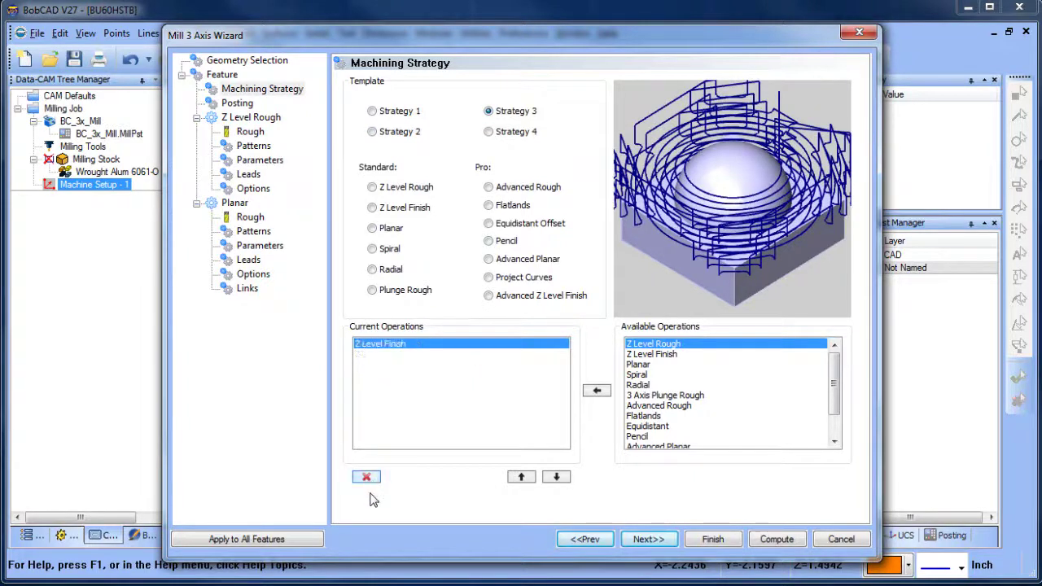
{"action": "left_click", "coordinate": [367, 478]}
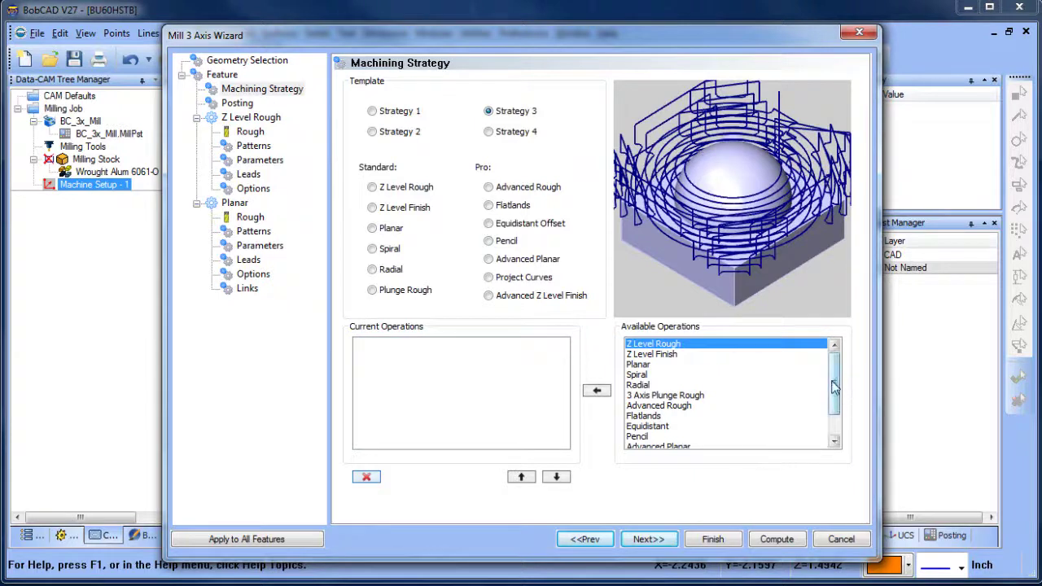
{"action": "scroll", "coordinate": [835, 388], "scroll_direction": "down", "scroll_amount": 1}
{"action": "left_click", "coordinate": [672, 437]}
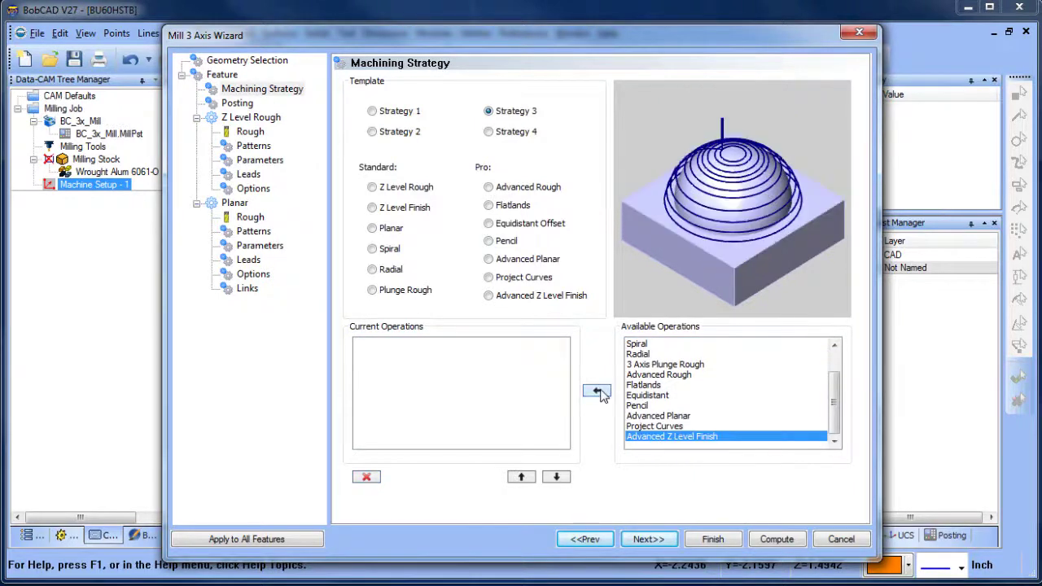
{"action": "left_click", "coordinate": [598, 392]}
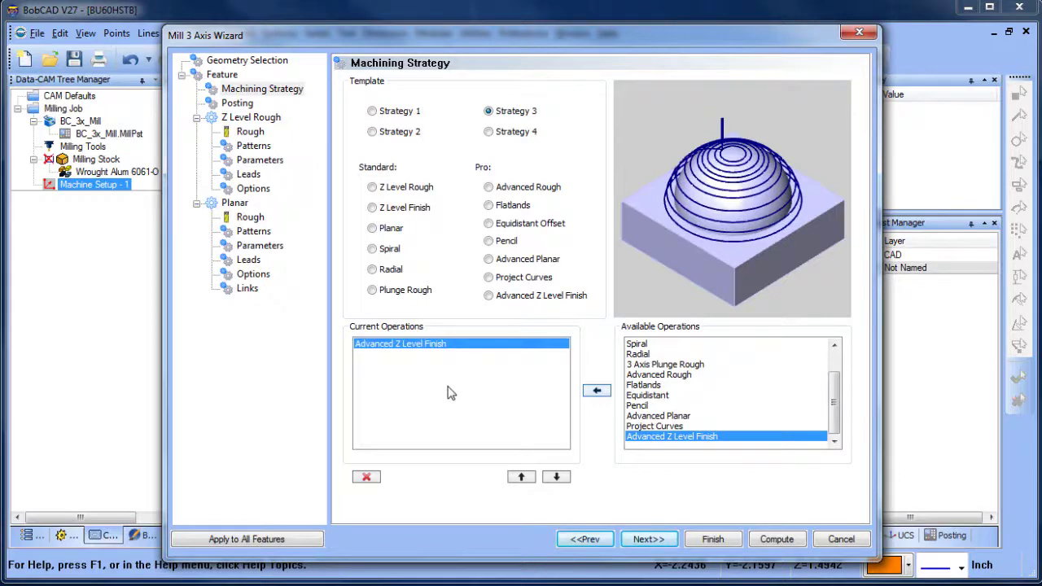
Review the Rough, Patterns and Parameters pages, compute, and inspect the stepped finishing passes.
{"action": "left_click", "coordinate": [649, 541]}
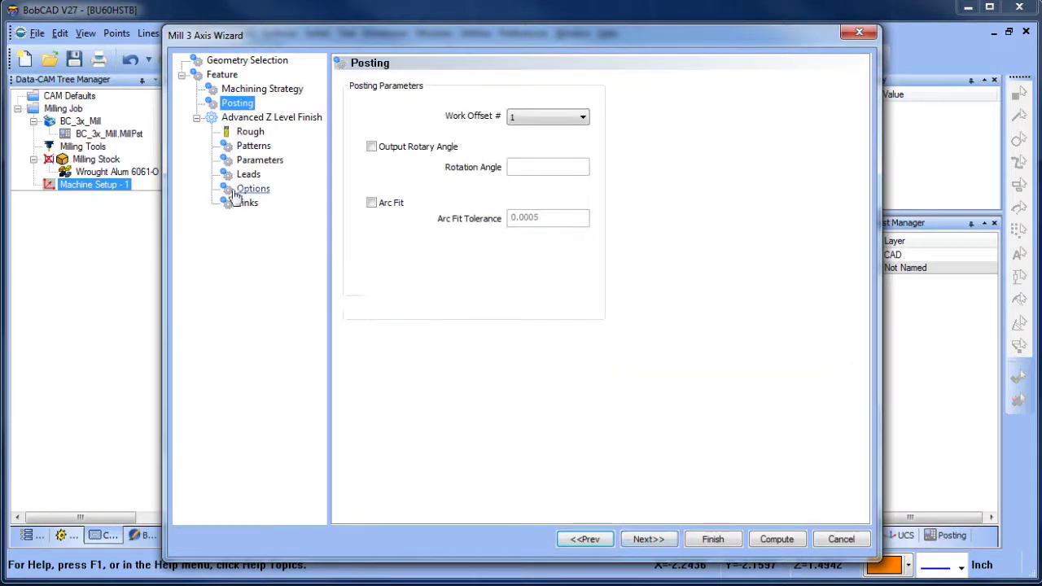
{"action": "left_click", "coordinate": [246, 133]}
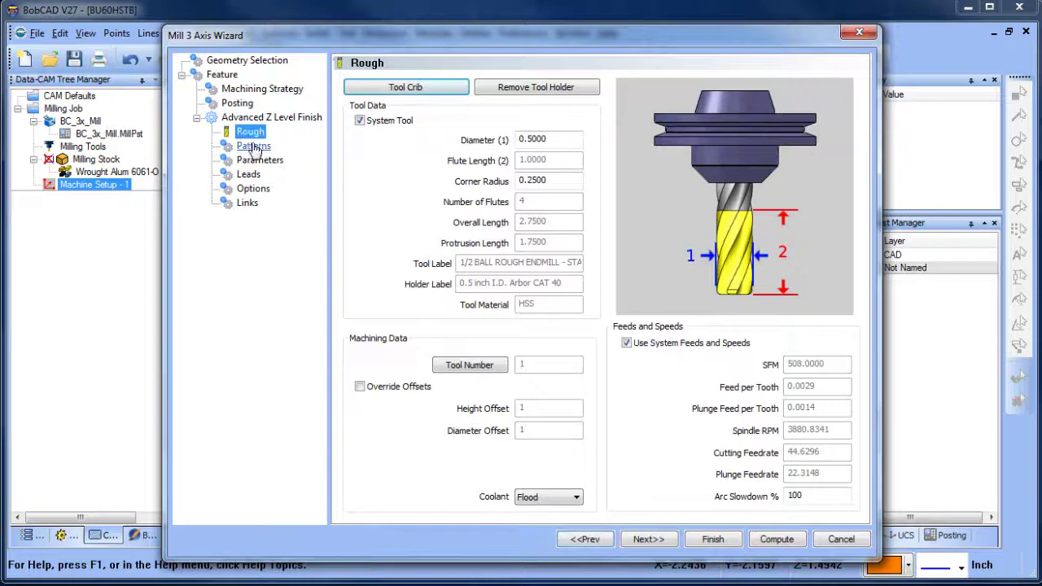
{"action": "left_click", "coordinate": [253, 147]}
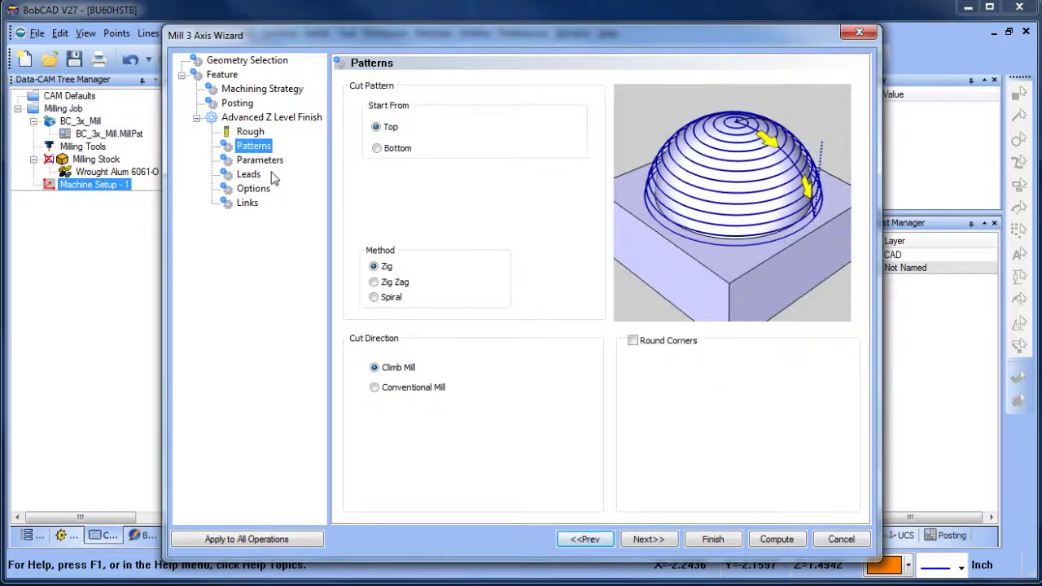
{"action": "left_click", "coordinate": [260, 161]}
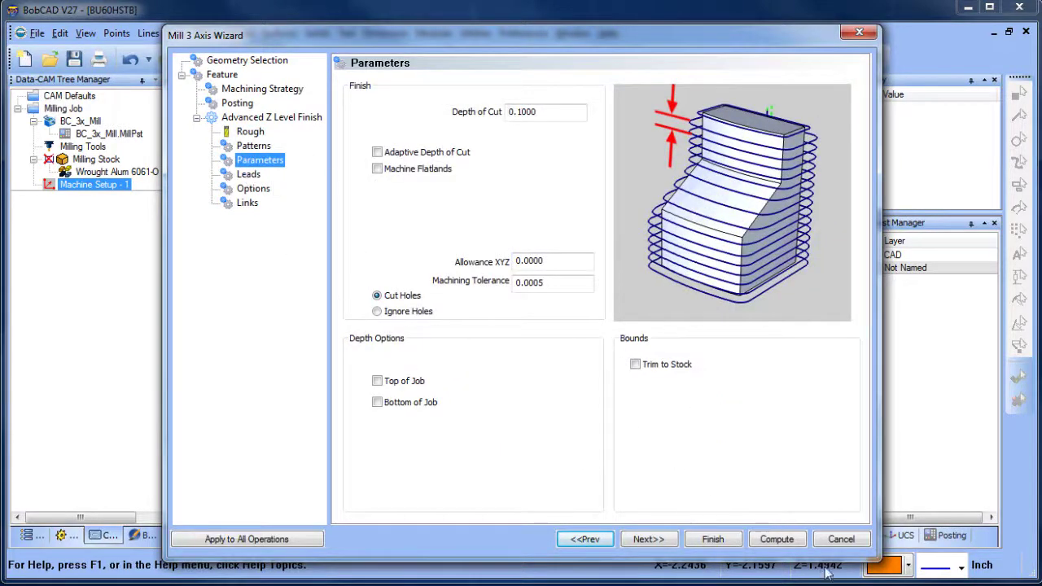
{"action": "left_click", "coordinate": [778, 540]}
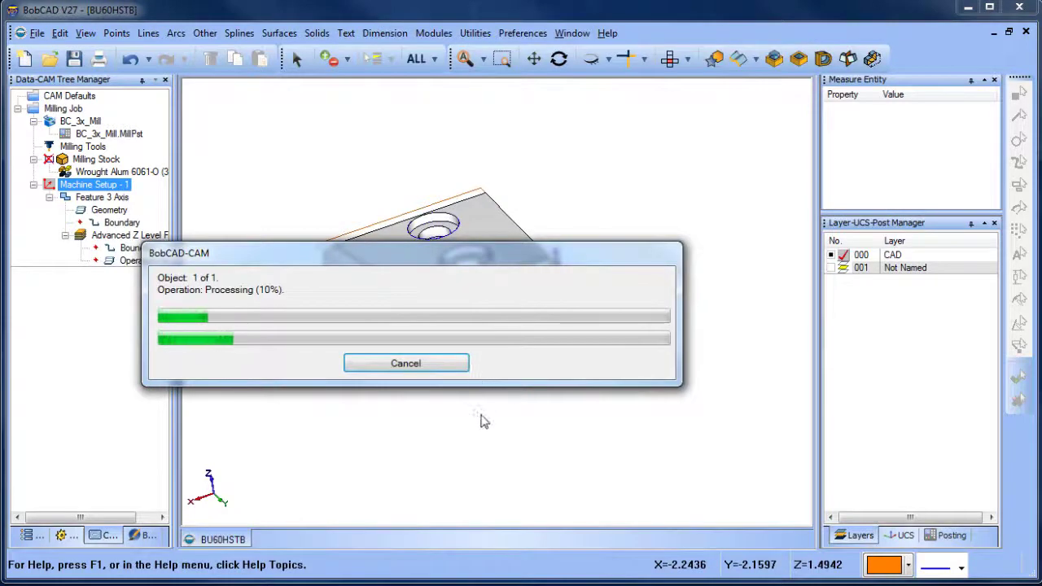
{"action": "middle_click_drag", "start_coordinate": [481, 421], "coordinate": [518, 329]}
{"action": "scroll", "coordinate": [518, 329], "scroll_direction": "up", "scroll_amount": 2}
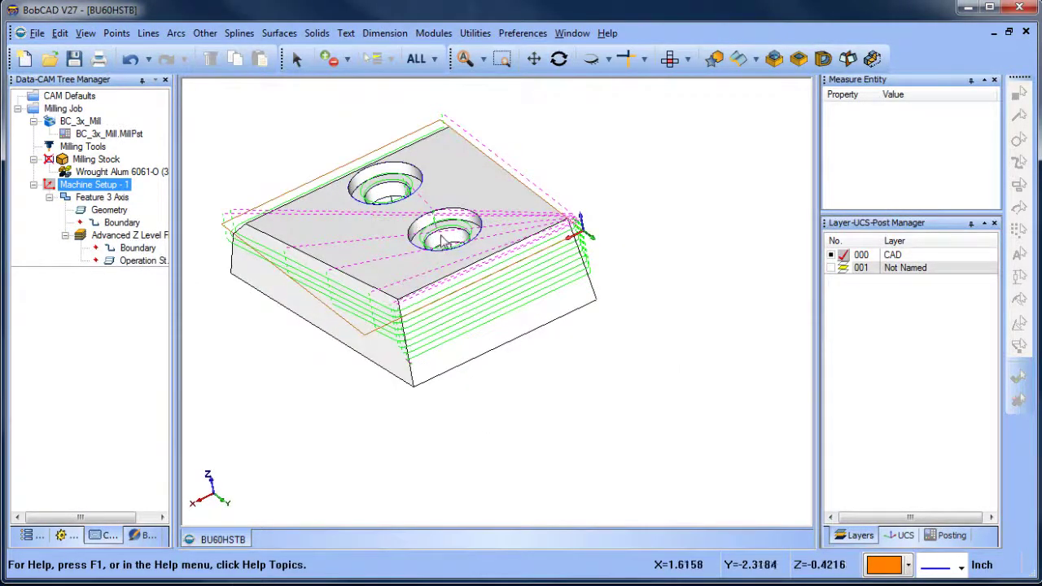
{"action": "middle_click_drag", "start_coordinate": [478, 293], "coordinate": [526, 309]}
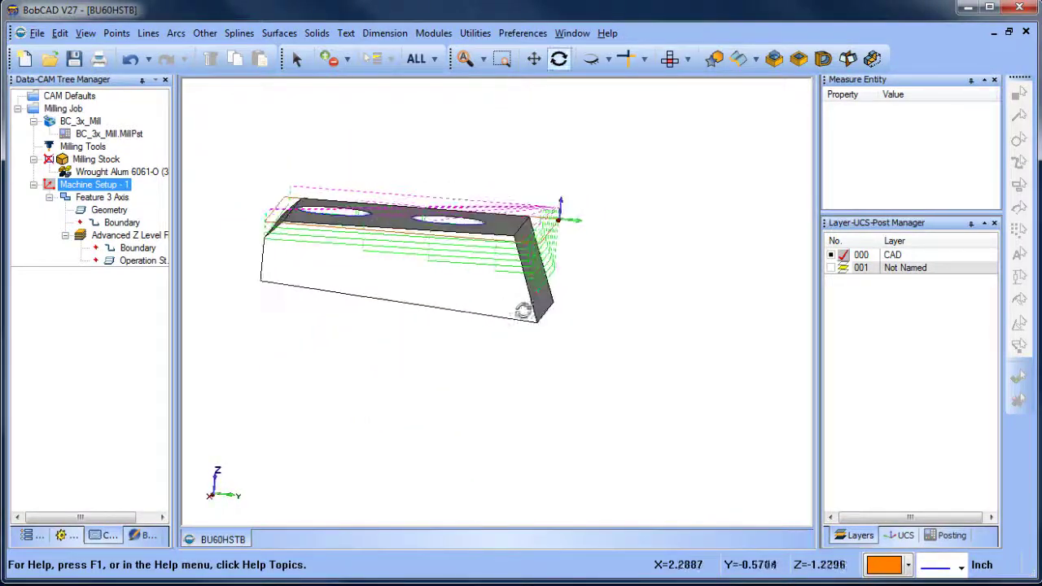
{"action": "middle_click_drag", "start_coordinate": [609, 365], "coordinate": [479, 277]}
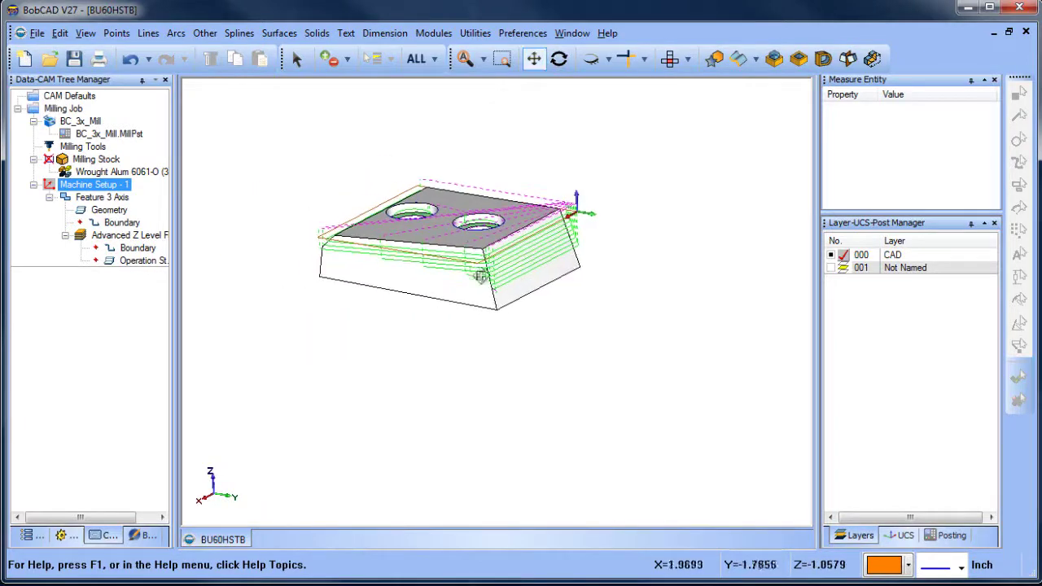
Edit Feature 3 Axis, set Cutting Extents to Part Bottom in Options, and recompute.
{"action": "right_click", "coordinate": [122, 198]}
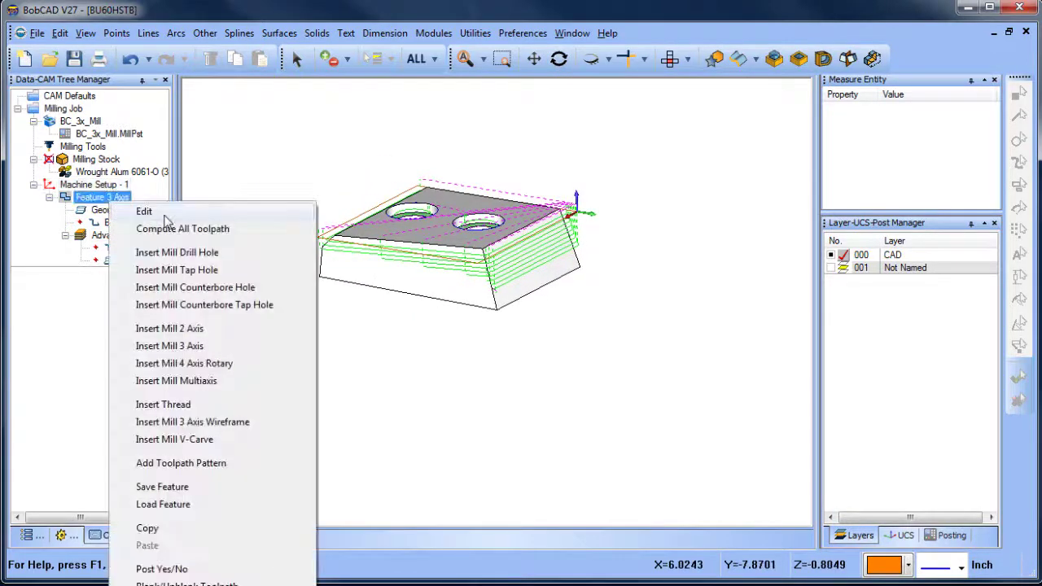
{"action": "left_click", "coordinate": [195, 210]}
{"action": "left_click", "coordinate": [253, 175]}
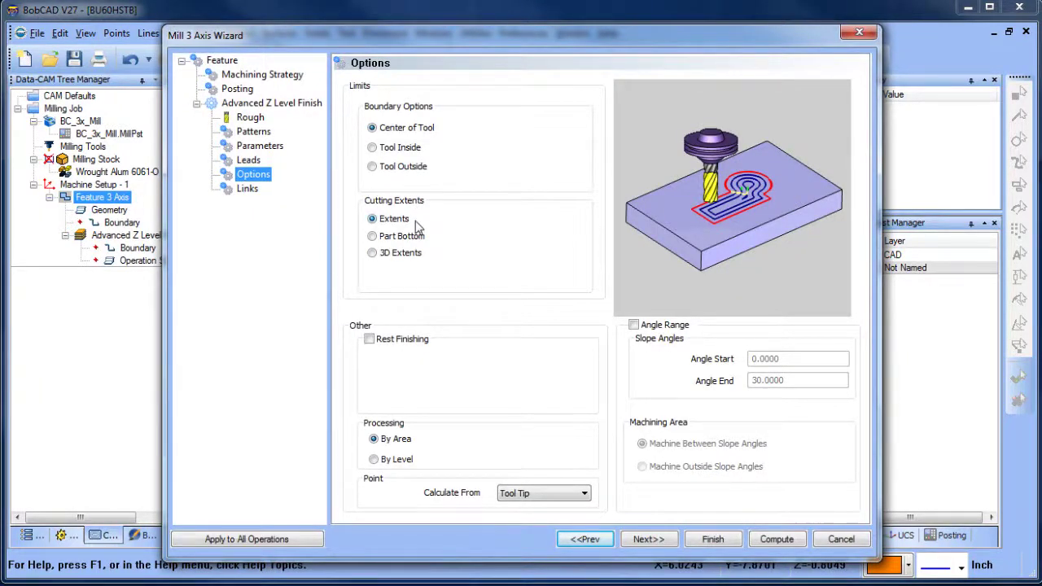
{"action": "left_click", "coordinate": [375, 237]}
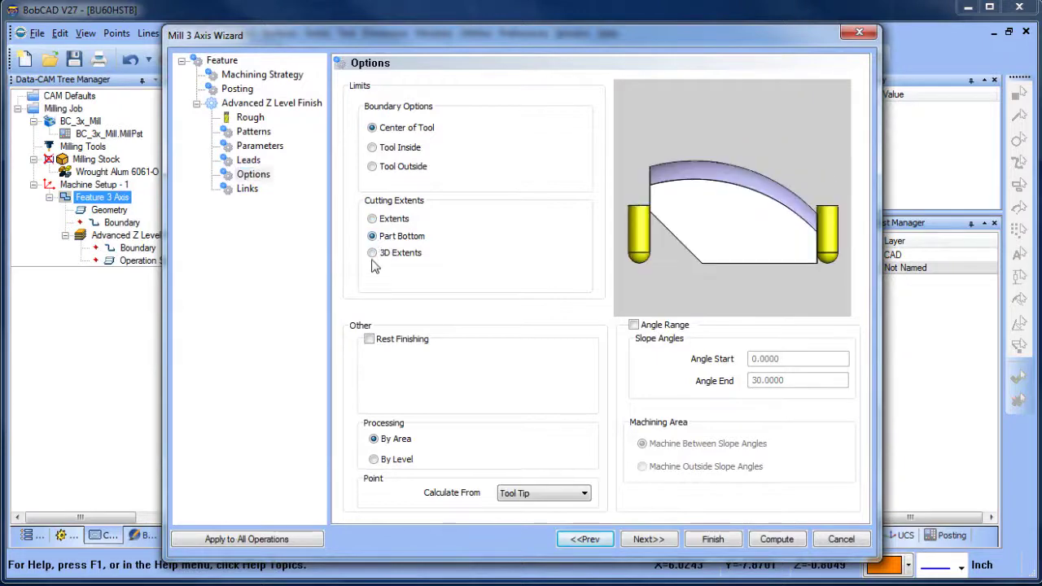
{"action": "left_click", "coordinate": [373, 253]}
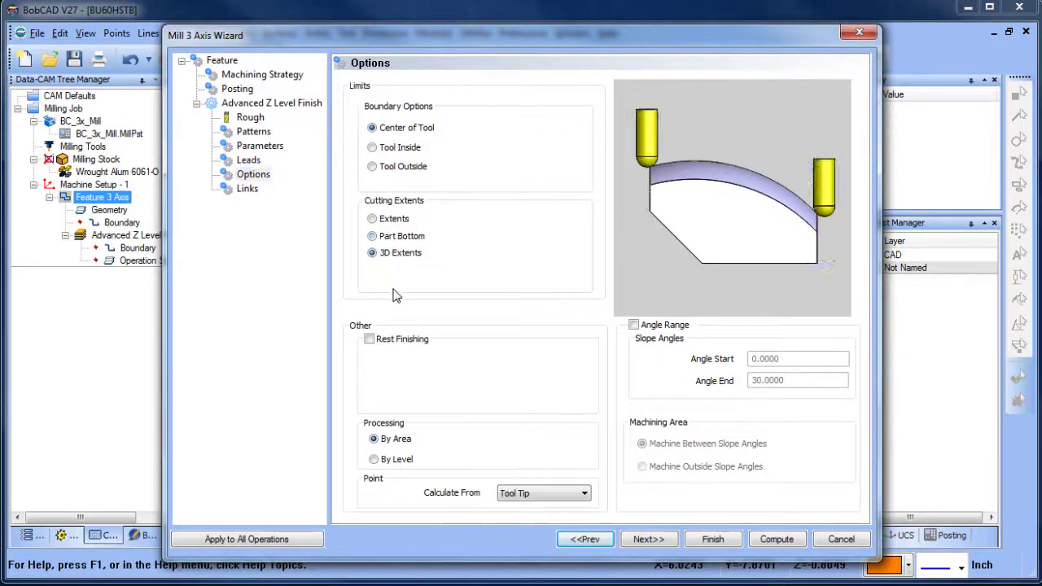
{"action": "left_click", "coordinate": [377, 237]}
{"action": "left_click", "coordinate": [776, 540]}
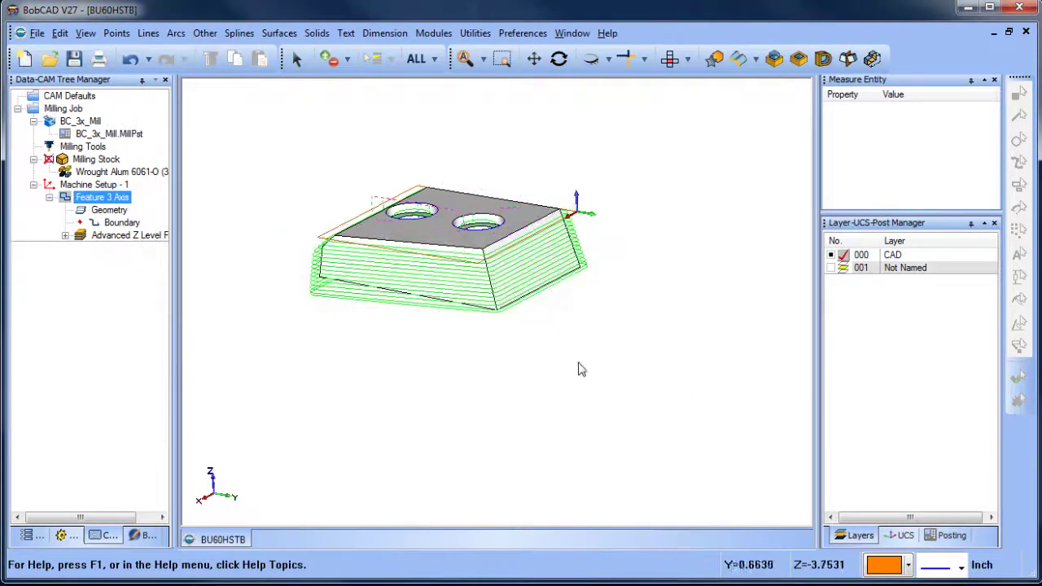
Inspect the passes, then start Re/Select on the feature's Boundary.
{"action": "middle_click_drag", "start_coordinate": [579, 365], "coordinate": [515, 362]}
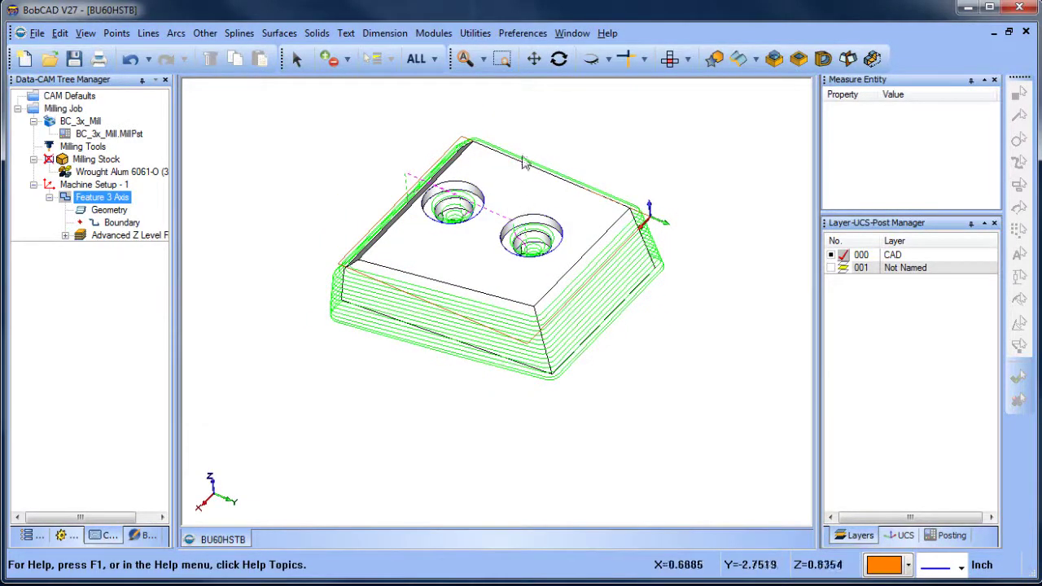
{"action": "middle_click_drag", "start_coordinate": [456, 359], "coordinate": [475, 353]}
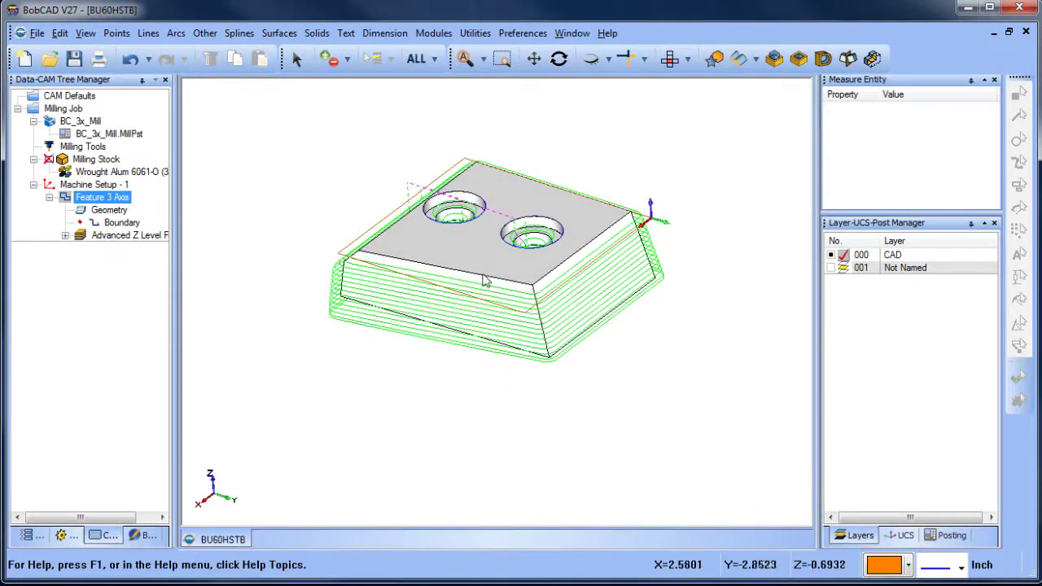
{"action": "right_click", "coordinate": [122, 224]}
{"action": "left_click", "coordinate": [163, 236]}
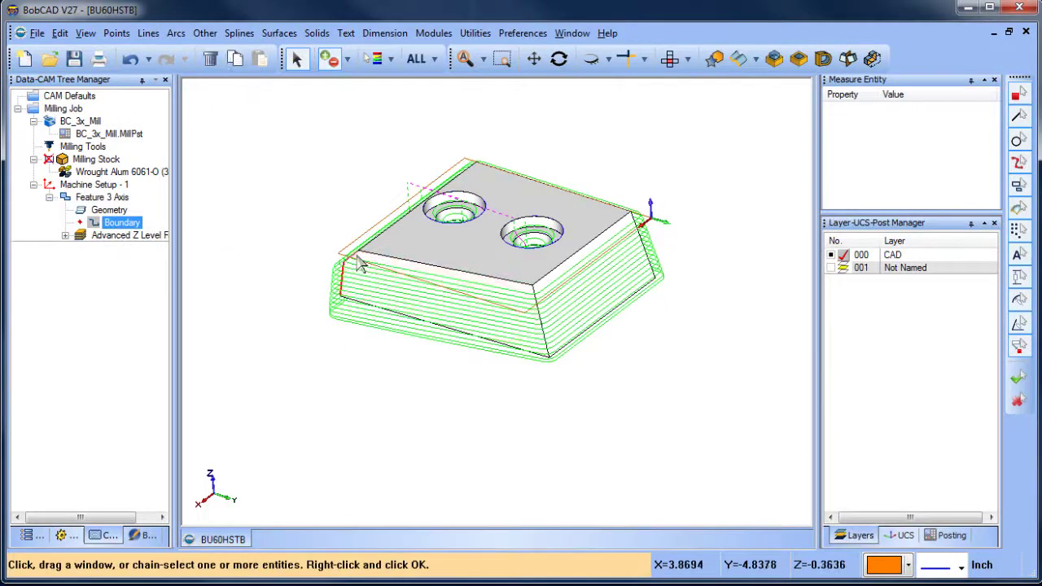
Use the front angled face's top, side and bottom edges as boundary and recompute.
{"action": "left_click", "coordinate": [427, 269]}
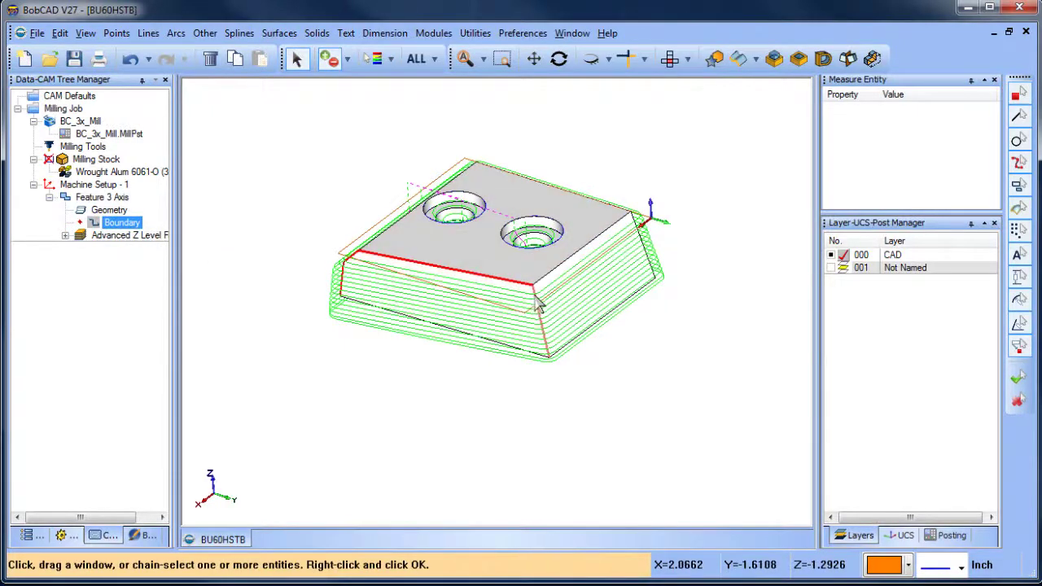
{"action": "left_click", "coordinate": [539, 305]}
{"action": "left_click", "coordinate": [525, 353]}
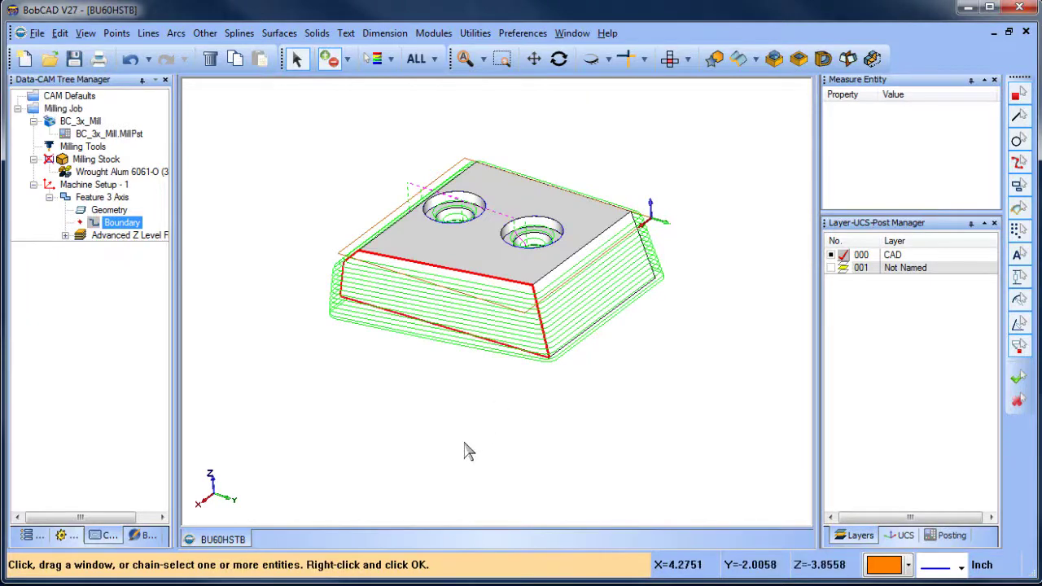
{"action": "right_click", "coordinate": [502, 444]}
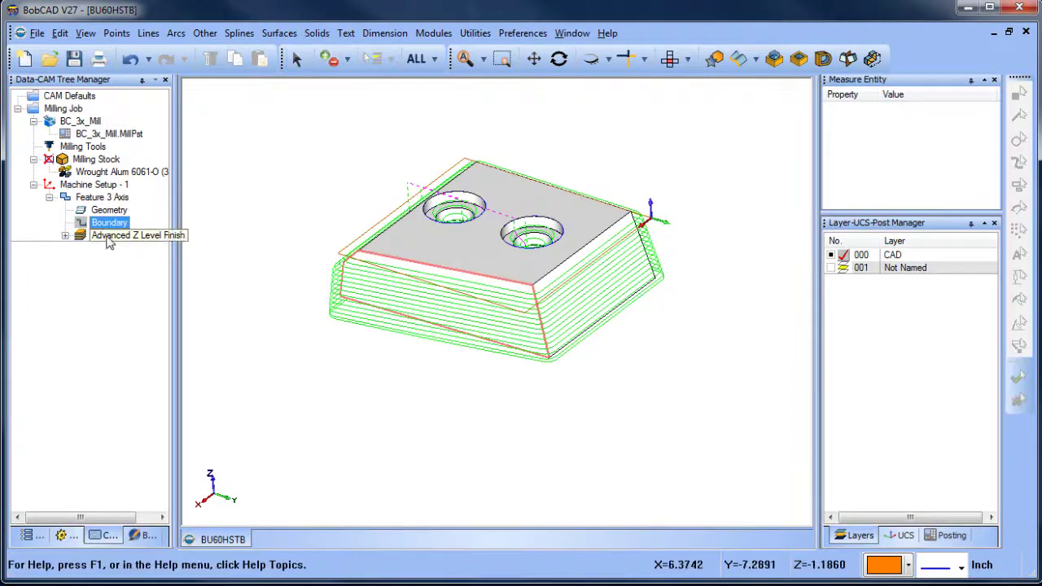
{"action": "right_click", "coordinate": [130, 236]}
{"action": "left_click", "coordinate": [167, 243]}
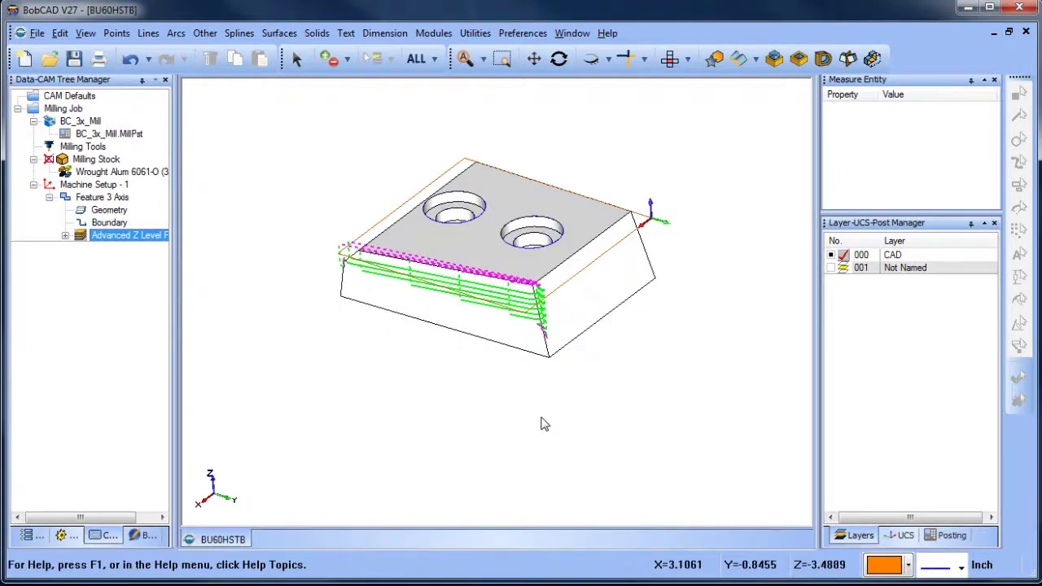
Orbit and zoom around the part to check the passes confined to the left end wall.
{"action": "middle_click_drag", "start_coordinate": [536, 412], "coordinate": [493, 409]}
{"action": "scroll", "coordinate": [480, 383], "scroll_direction": "up", "scroll_amount": 2}
{"action": "middle_click_drag", "start_coordinate": [473, 366], "coordinate": [414, 313]}
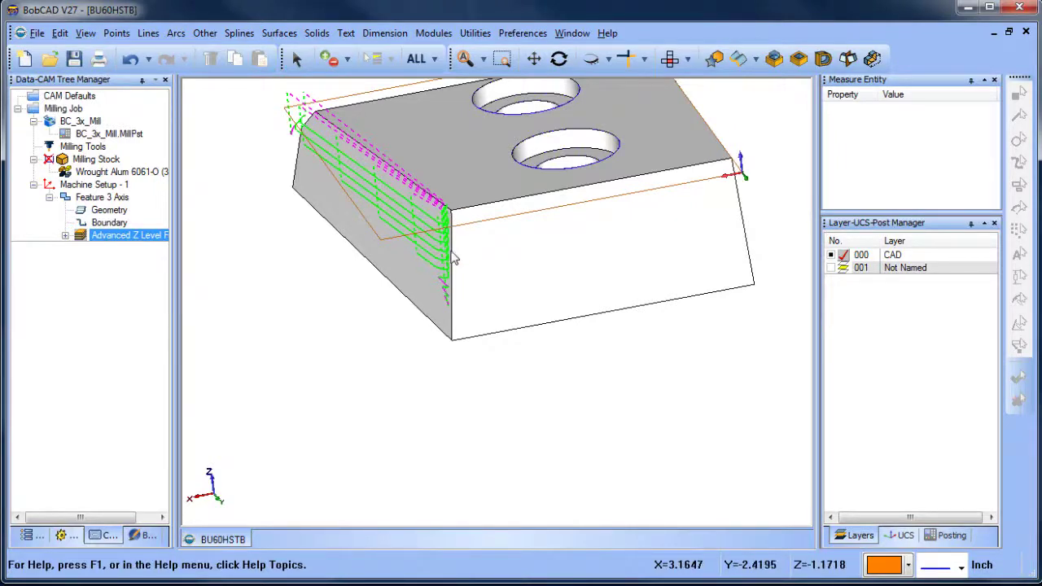
{"action": "mouse_move", "coordinate": [544, 342]}
{"action": "middle_mouse_down"}
{"action": "mouse_move", "coordinate": [556, 344]}
{"action": "mouse_move", "coordinate": [530, 337]}
{"action": "middle_mouse_up"}
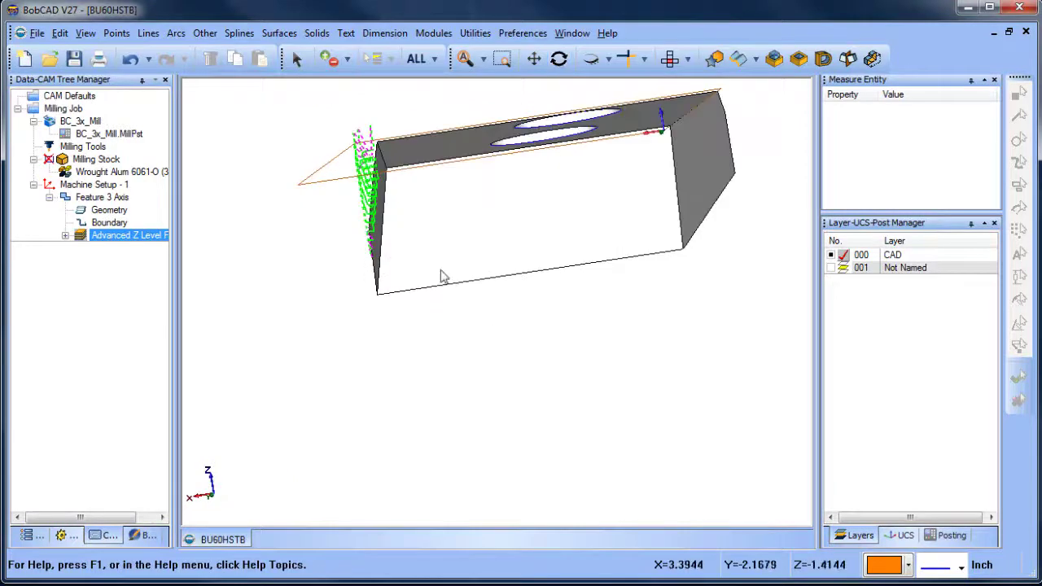
{"action": "middle_click_drag", "start_coordinate": [443, 275], "coordinate": [419, 195]}
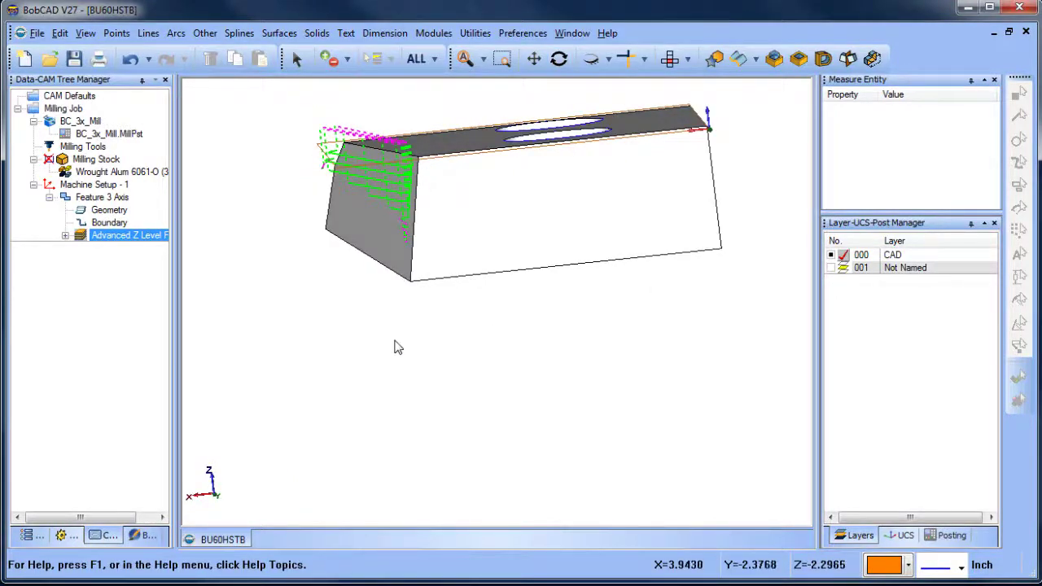
{"action": "middle_click_drag", "start_coordinate": [405, 345], "coordinate": [426, 350]}
{"action": "right_click", "coordinate": [111, 198]}
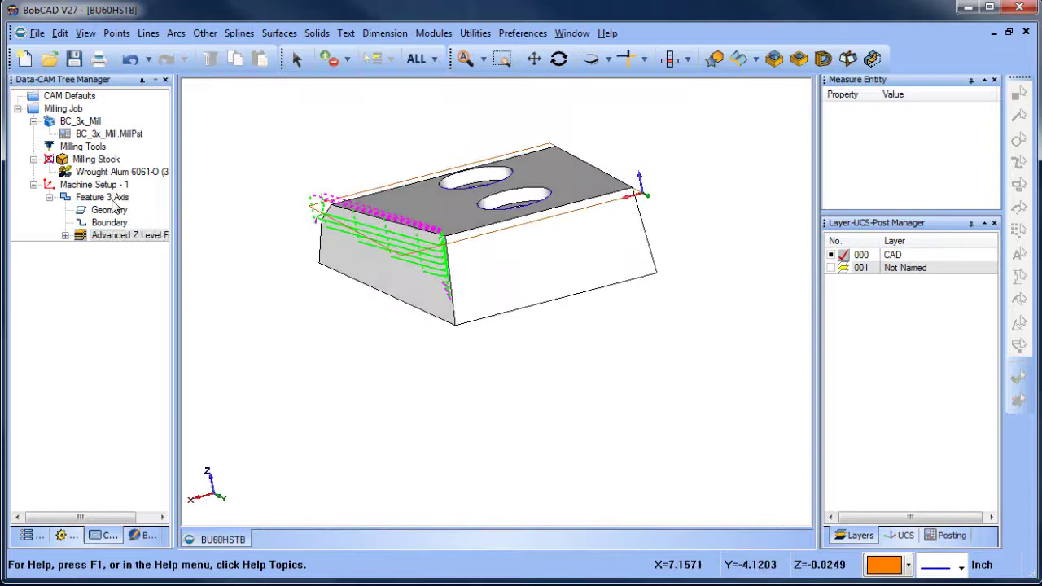
Edit the feature, enable Bottom of Job at -2 on Parameters, and recompute.
{"action": "left_click", "coordinate": [149, 211]}
{"action": "left_click", "coordinate": [260, 146]}
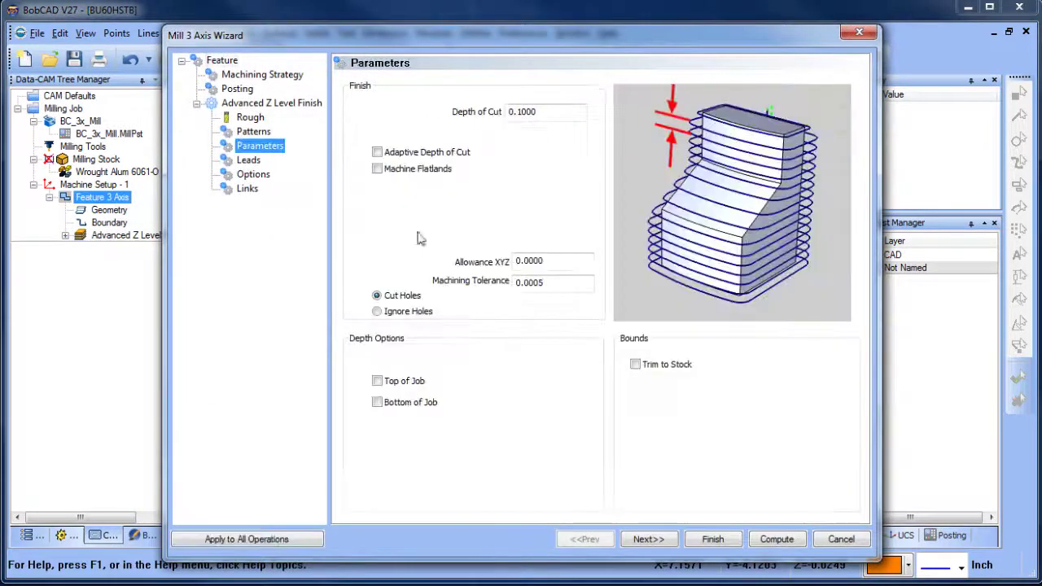
{"action": "left_click", "coordinate": [377, 403]}
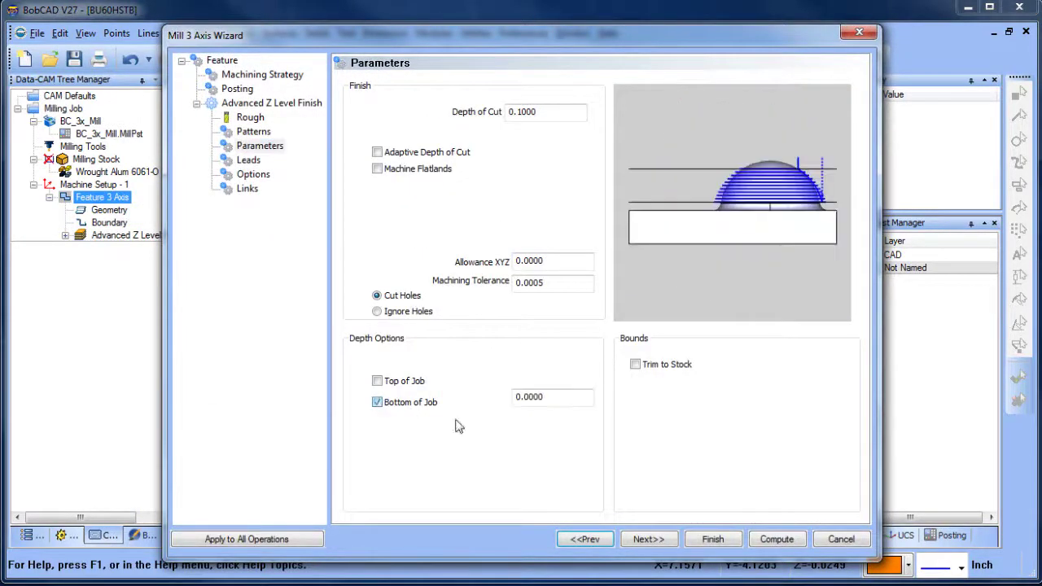
{"action": "double_click", "coordinate": [571, 399]}
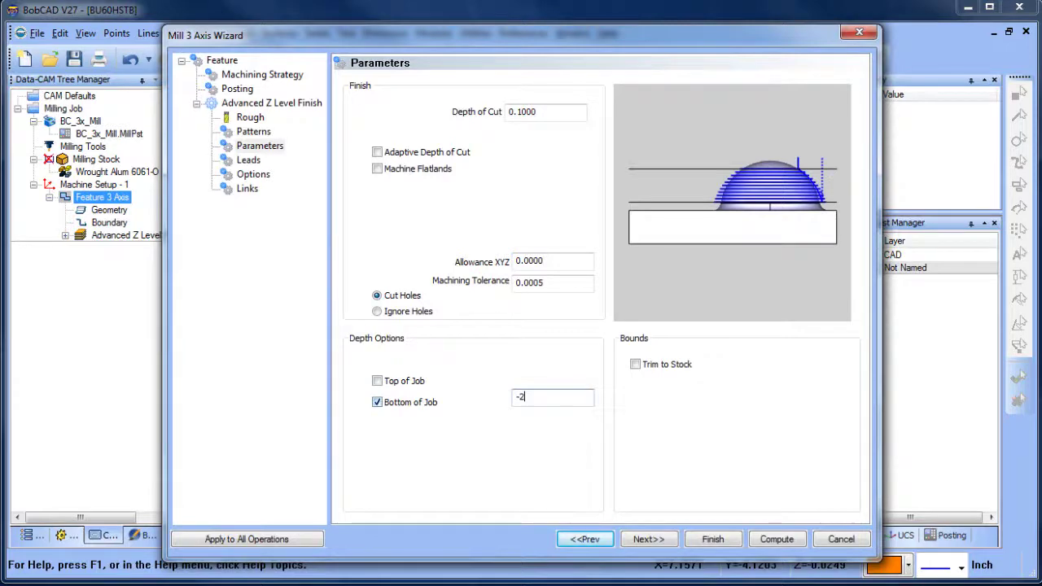
{"action": "left_click", "coordinate": [776, 539]}
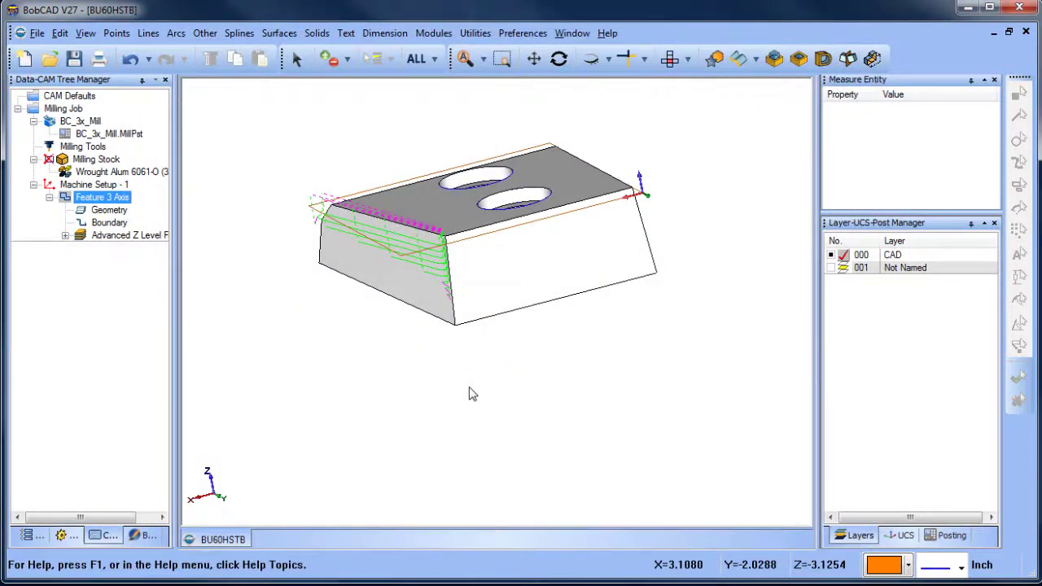
Run Compute Toolpath on Advanced Z Level Finish and inspect passes wrapping all walls.
{"action": "right_click", "coordinate": [110, 222]}
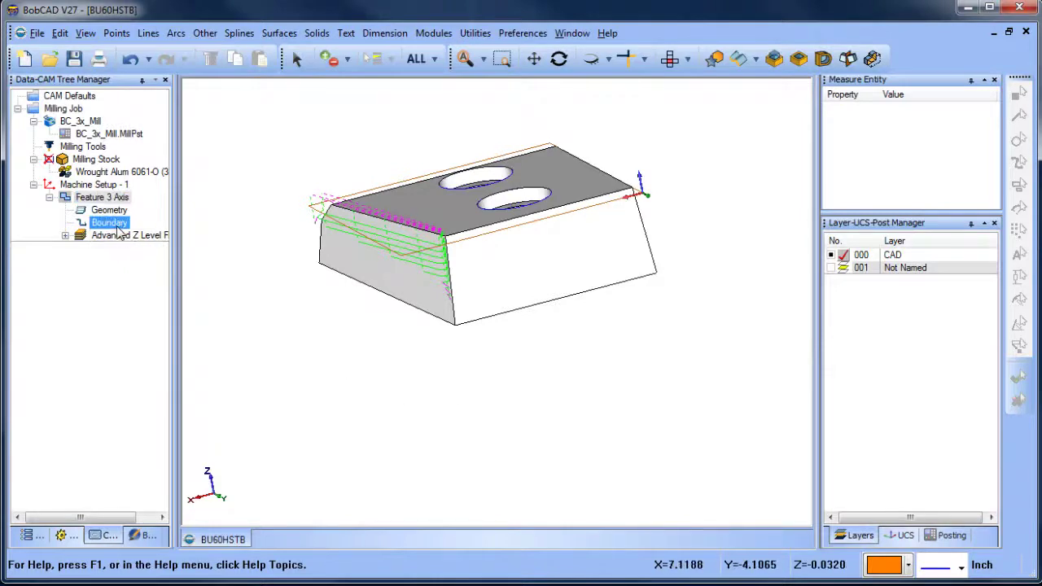
{"action": "left_click", "coordinate": [133, 248]}
{"action": "left_click", "coordinate": [130, 235]}
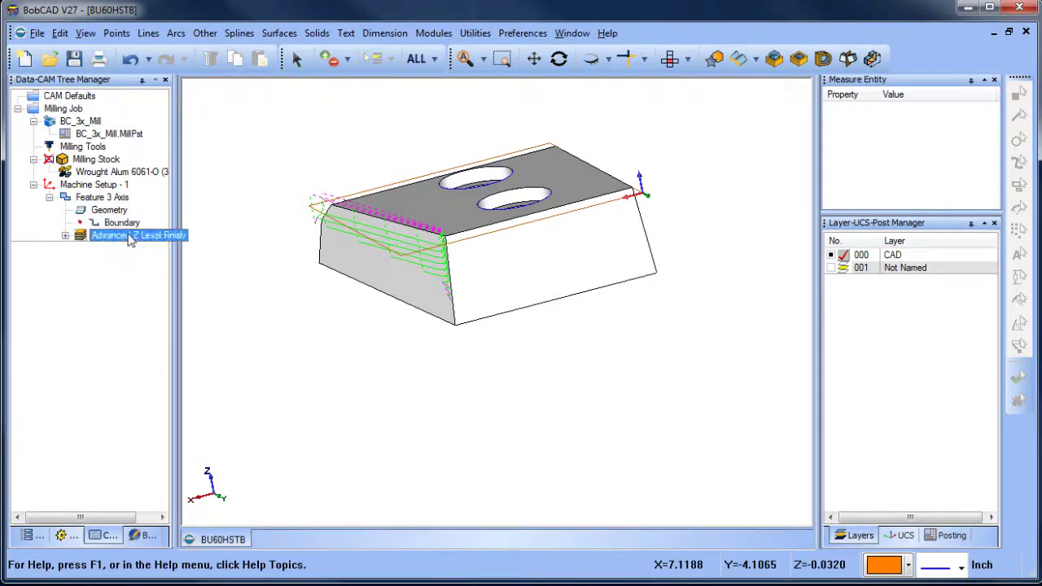
{"action": "right_click", "coordinate": [131, 235]}
{"action": "left_click", "coordinate": [209, 242]}
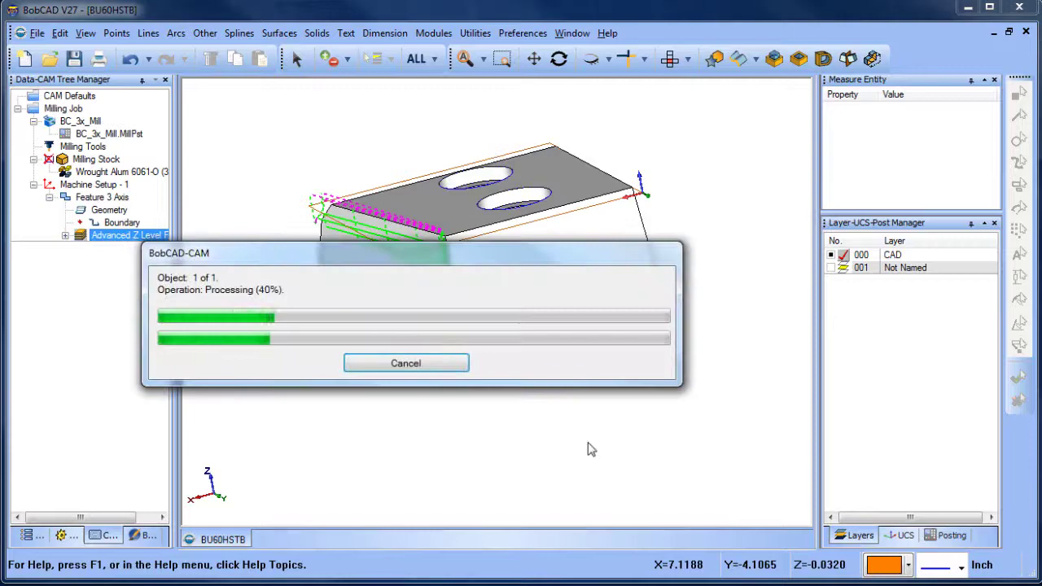
{"action": "middle_click_drag", "start_coordinate": [483, 374], "coordinate": [399, 364]}
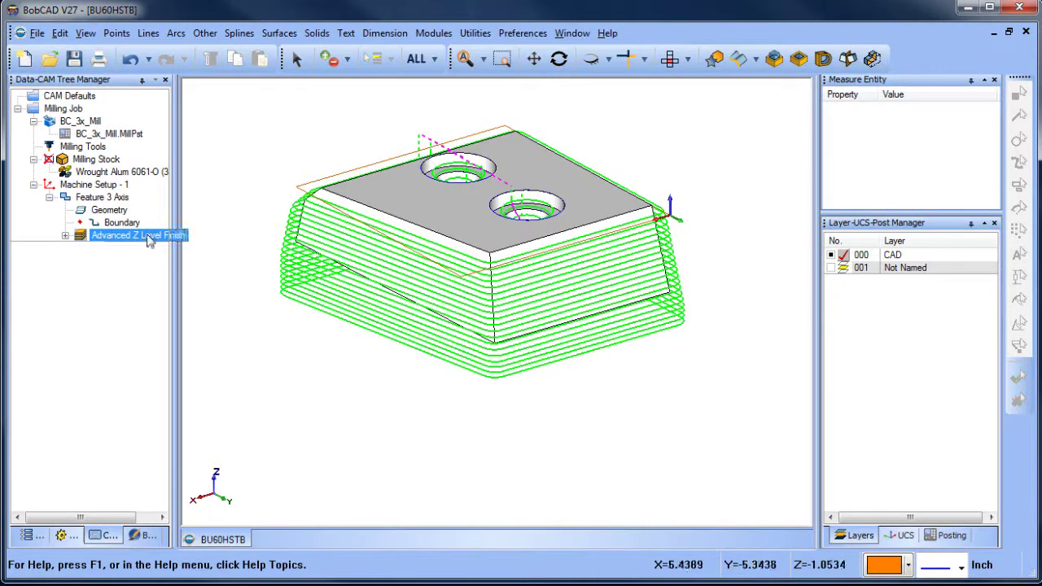
Reselect the boundary as the top-left, front vertical and bottom-left edges of the angled face.
{"action": "left_click", "coordinate": [112, 210]}
{"action": "right_click", "coordinate": [122, 198]}
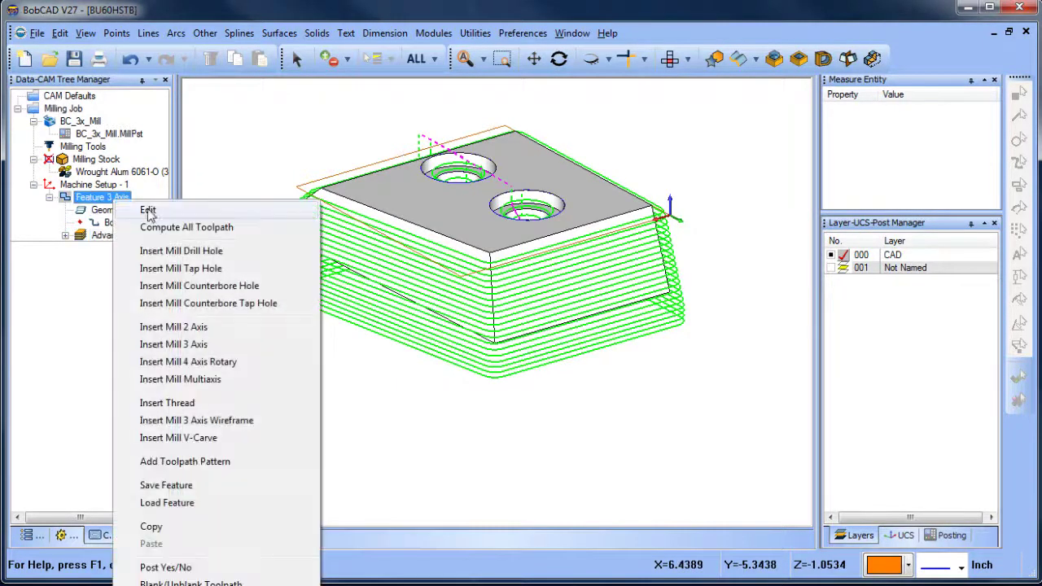
{"action": "left_click", "coordinate": [147, 205]}
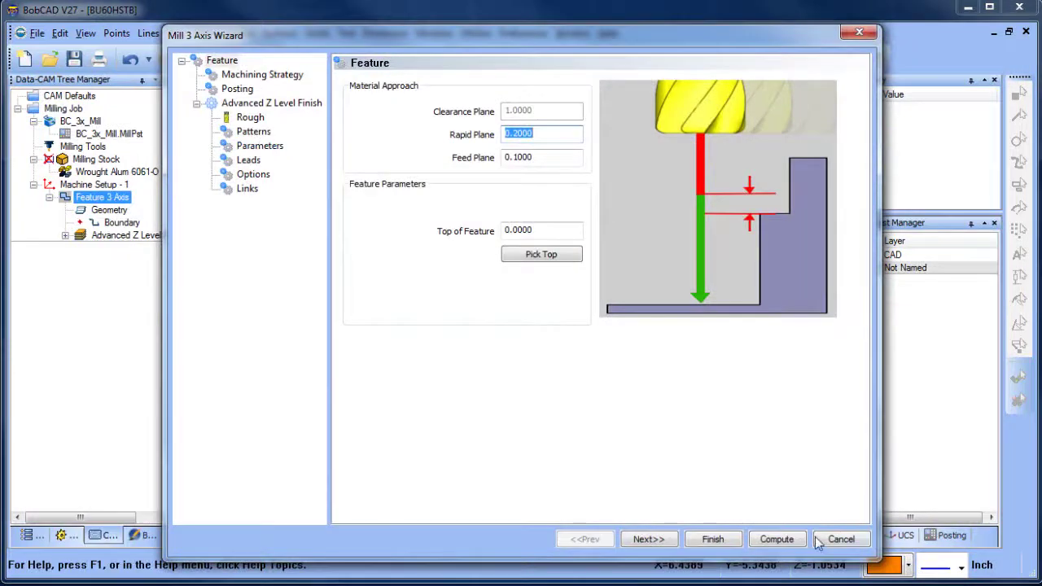
{"action": "left_click", "coordinate": [714, 539]}
{"action": "left_click", "coordinate": [119, 224]}
{"action": "right_click", "coordinate": [120, 230]}
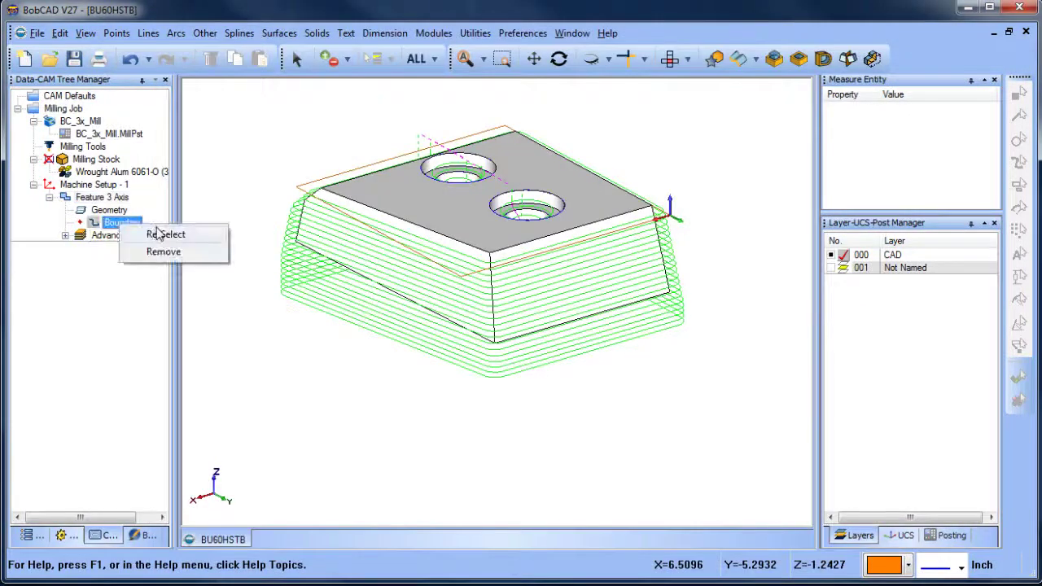
{"action": "left_click", "coordinate": [158, 234]}
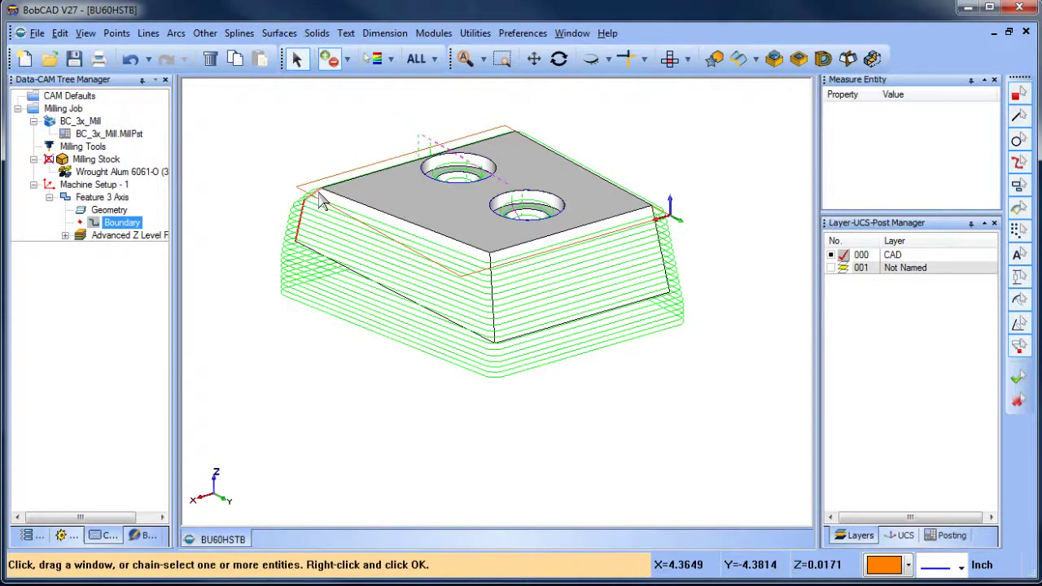
{"action": "left_click", "coordinate": [358, 210]}
{"action": "left_click", "coordinate": [493, 298]}
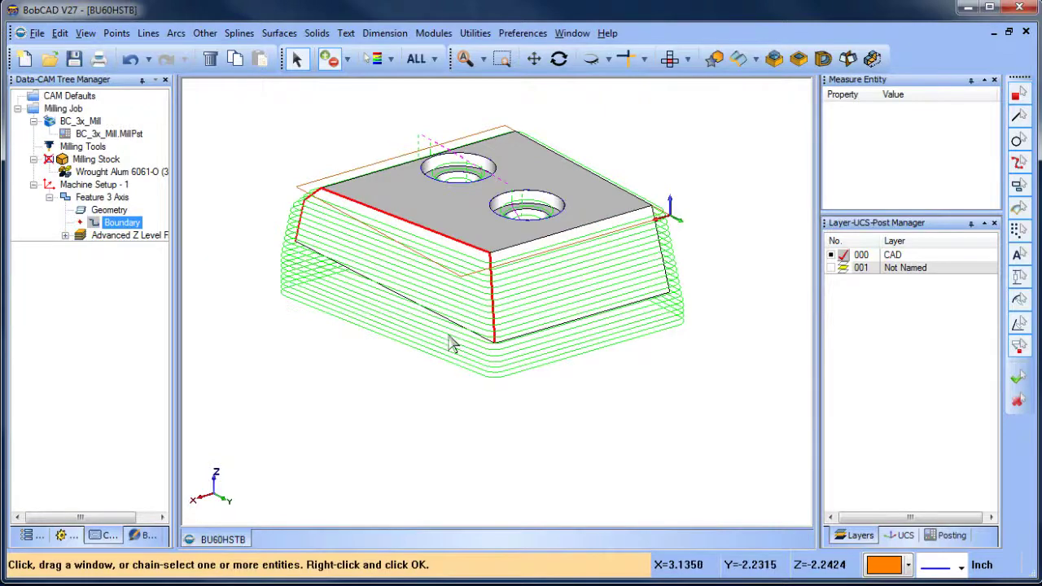
{"action": "left_click", "coordinate": [457, 326]}
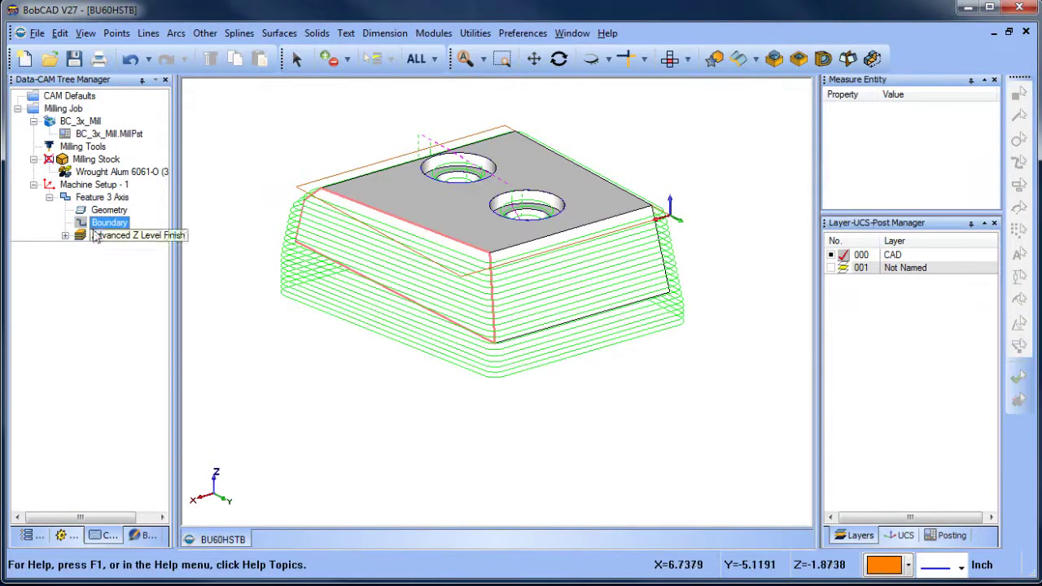
Recompute the Advanced Z Level Finish toolpath with the new boundary.
{"action": "left_click", "coordinate": [130, 236]}
{"action": "right_click", "coordinate": [131, 235]}
{"action": "left_click", "coordinate": [167, 243]}
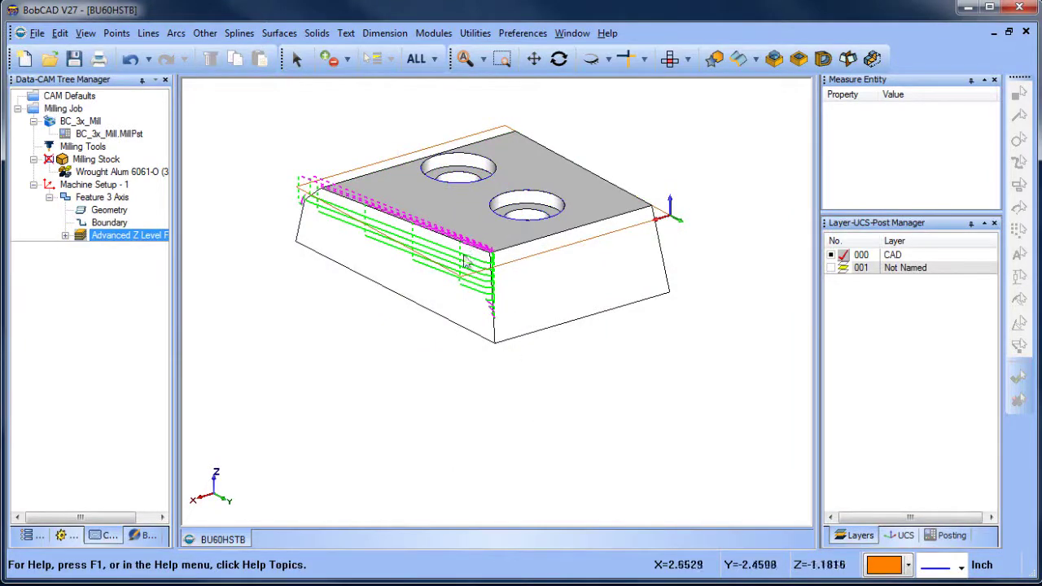
Set the 3-axis feature's Boundary Options to Tool Outside and compute the finish toolpath.
{"action": "left_click", "coordinate": [103, 197]}
{"action": "right_click", "coordinate": [102, 197]}
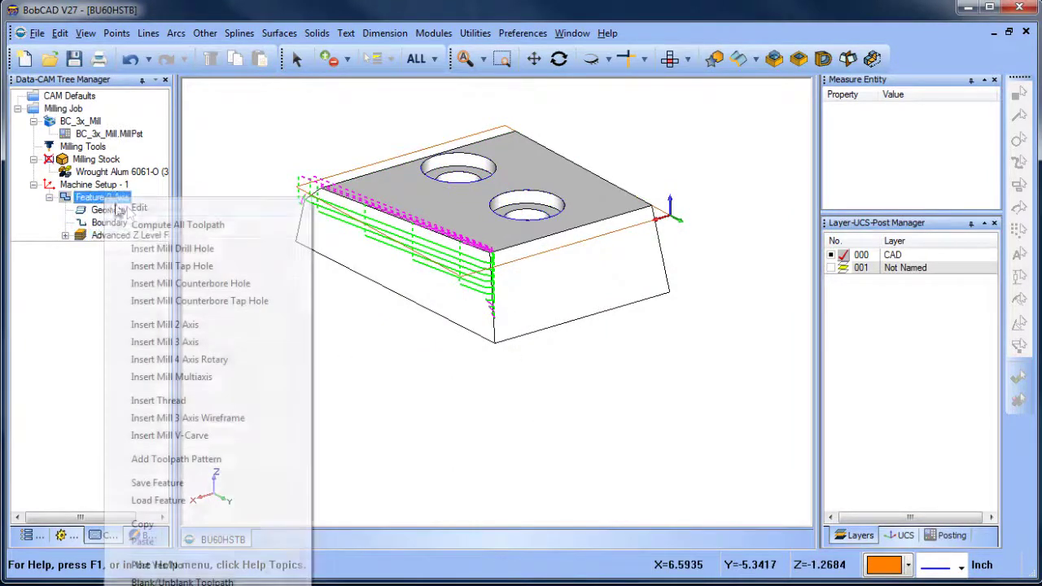
{"action": "left_click", "coordinate": [130, 207]}
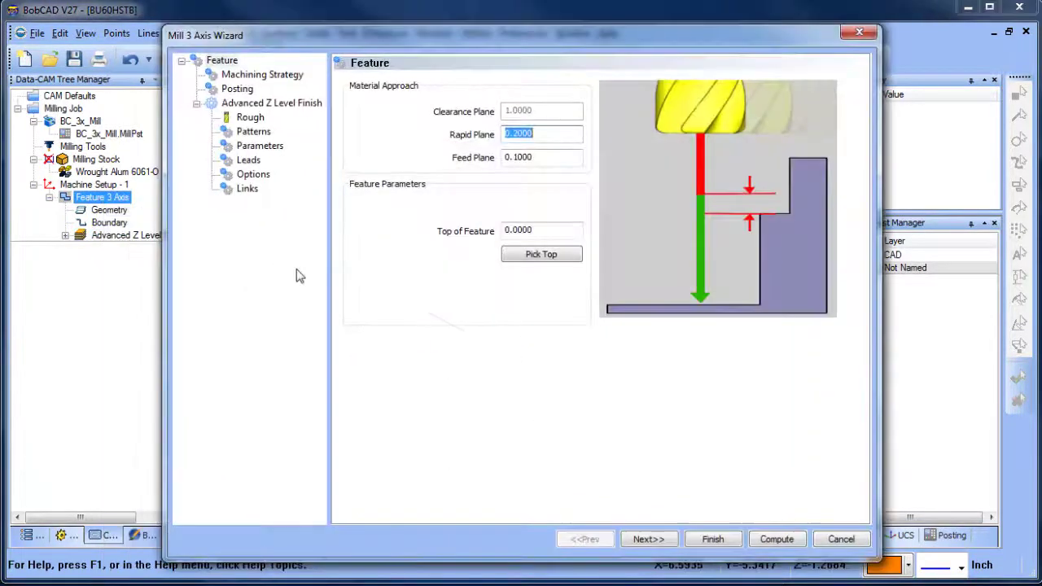
{"action": "left_click", "coordinate": [253, 174]}
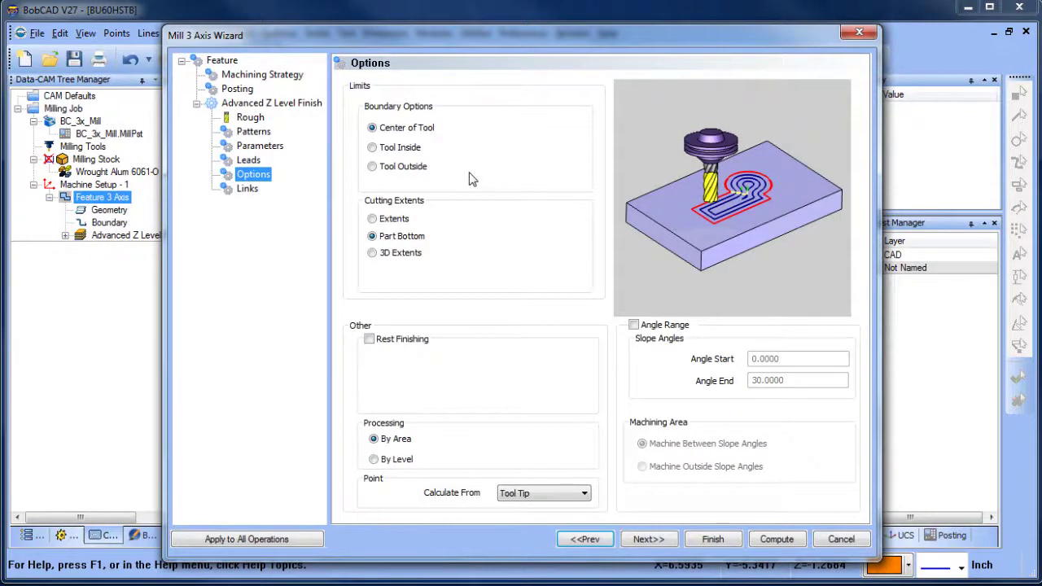
{"action": "left_click", "coordinate": [373, 148]}
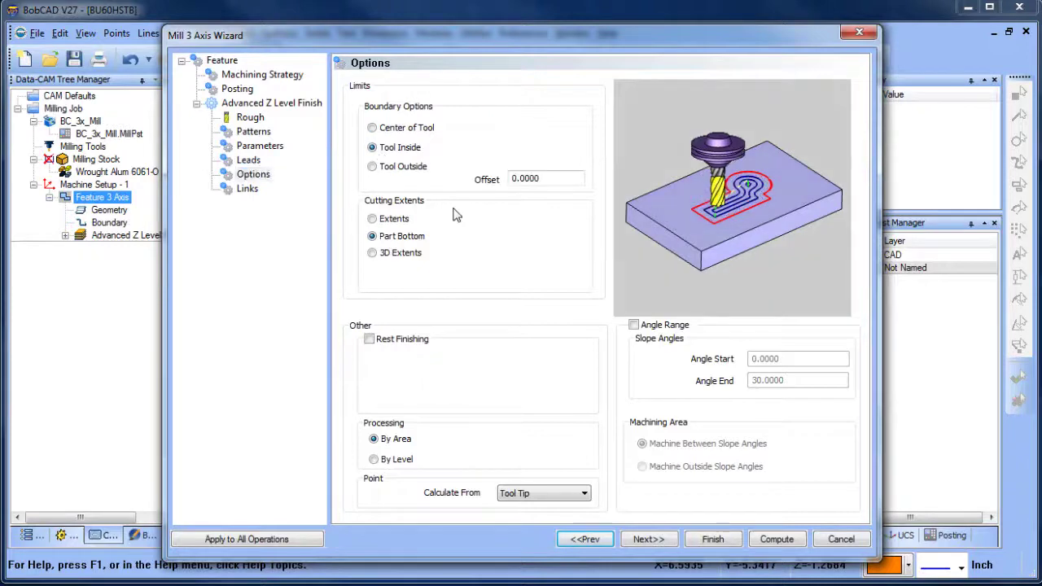
{"action": "left_click", "coordinate": [372, 166]}
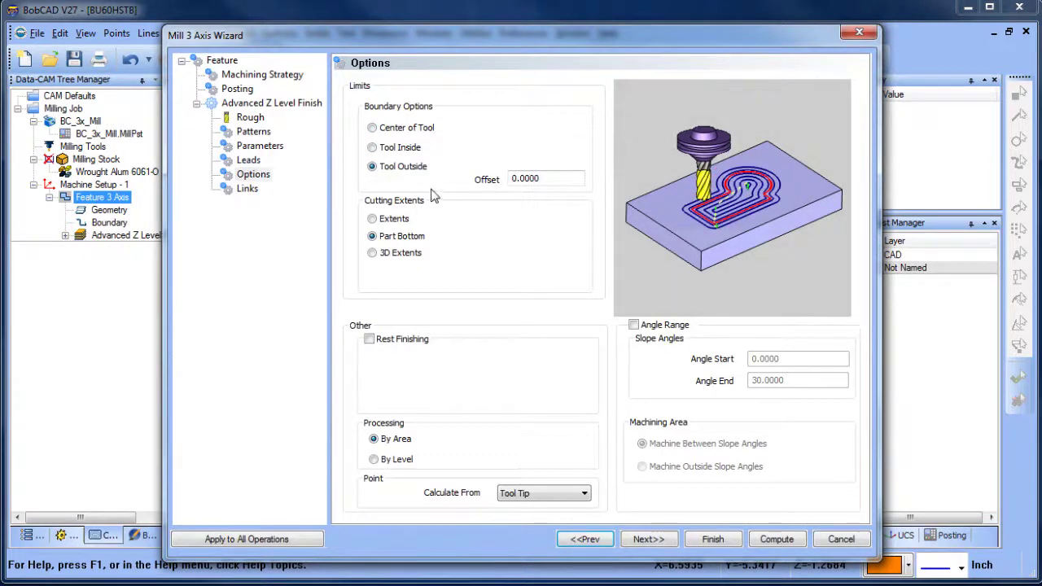
{"action": "left_click", "coordinate": [781, 538]}
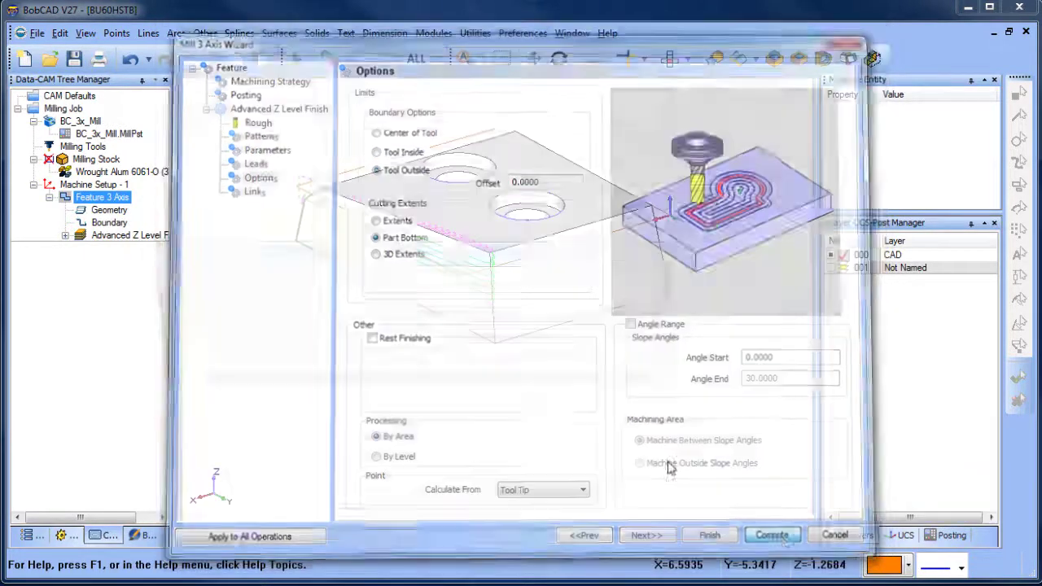
{"action": "mouse_move", "coordinate": [578, 370]}
{"action": "middle_mouse_down"}
{"action": "mouse_move", "coordinate": [470, 372]}
{"action": "mouse_move", "coordinate": [598, 370]}
{"action": "middle_mouse_up"}
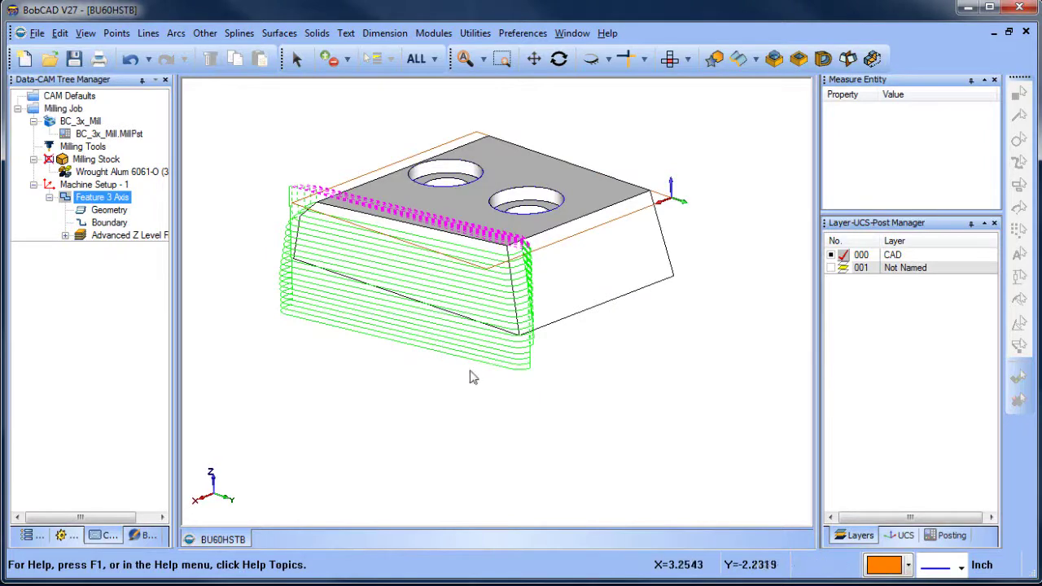
{"action": "mouse_move", "coordinate": [475, 377]}
{"action": "middle_mouse_down"}
{"action": "mouse_move", "coordinate": [482, 383]}
{"action": "mouse_move", "coordinate": [464, 384]}
{"action": "middle_mouse_up"}
{"action": "scroll", "coordinate": [468, 301], "scroll_direction": "up", "scroll_amount": 3}
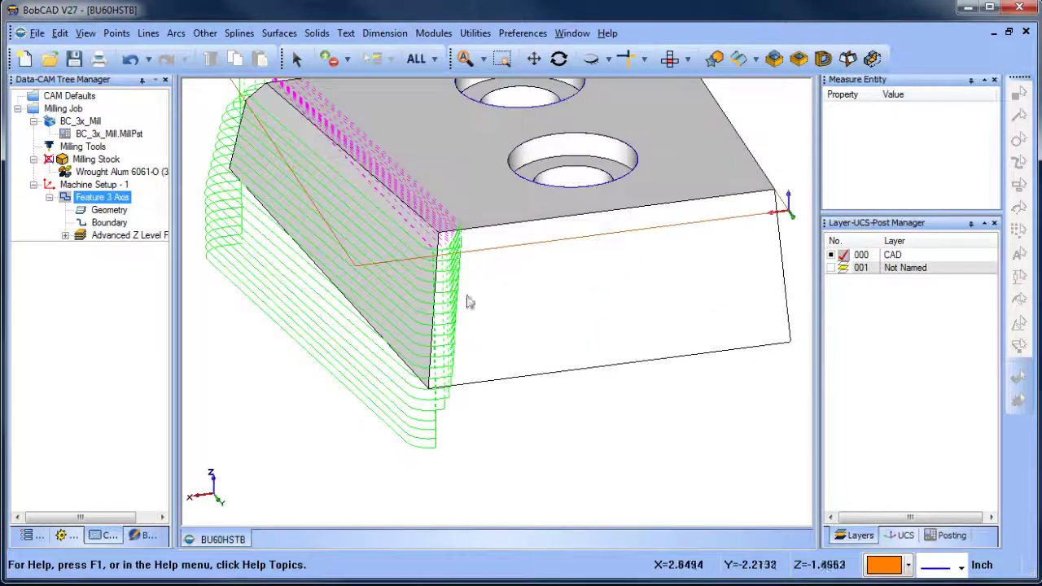
{"action": "middle_click_drag", "start_coordinate": [496, 326], "coordinate": [433, 282]}
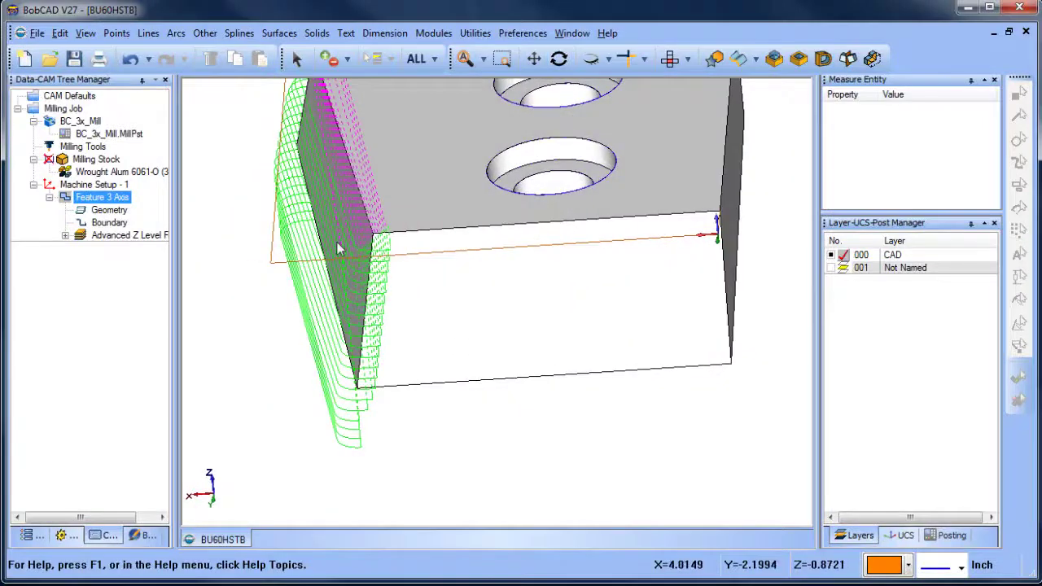
{"action": "scroll", "coordinate": [428, 325], "scroll_direction": "down", "scroll_amount": 3}
{"action": "middle_click_drag", "start_coordinate": [429, 326], "coordinate": [513, 358]}
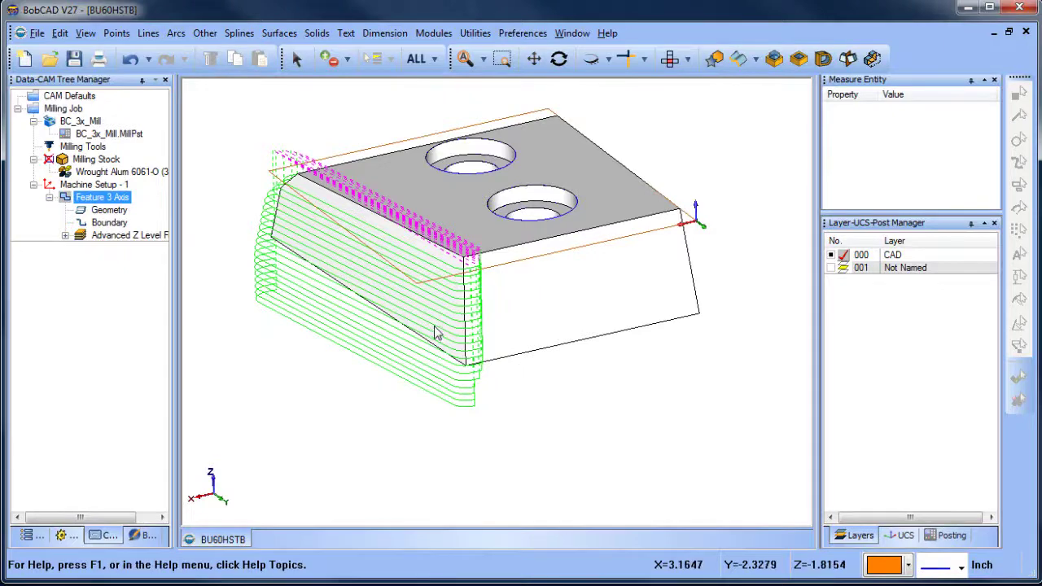
{"action": "middle_click_drag", "start_coordinate": [419, 354], "coordinate": [453, 361]}
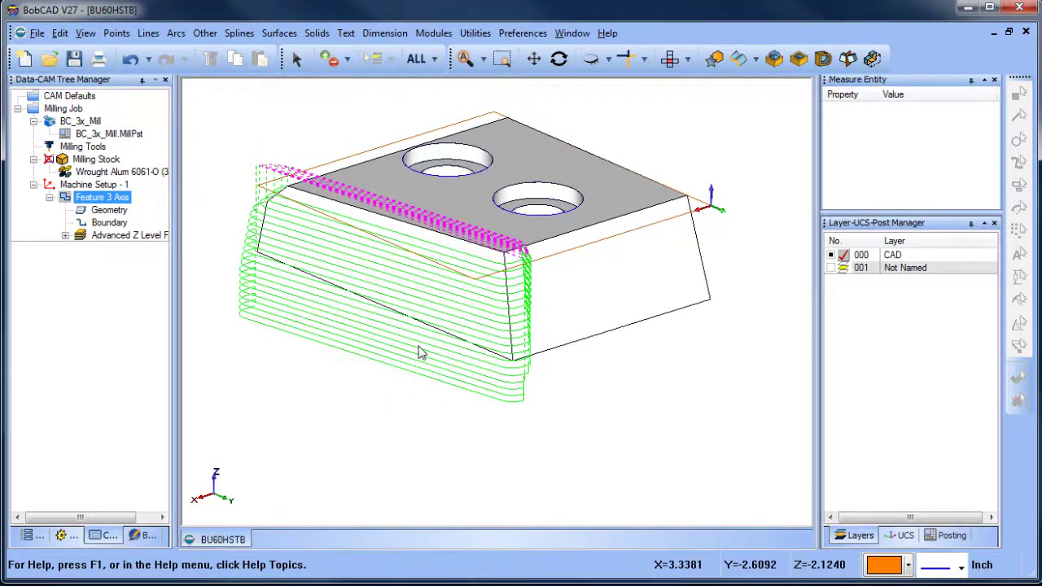
Change the 3-axis feature's cut method to Zig Zag.
{"action": "right_click", "coordinate": [104, 202]}
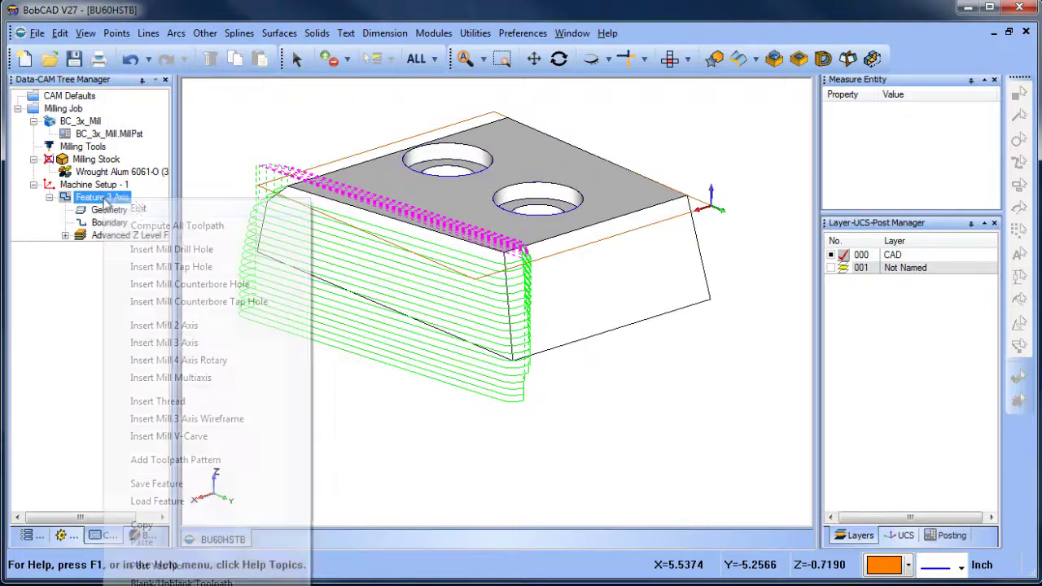
{"action": "left_click", "coordinate": [139, 209]}
{"action": "left_click", "coordinate": [260, 147]}
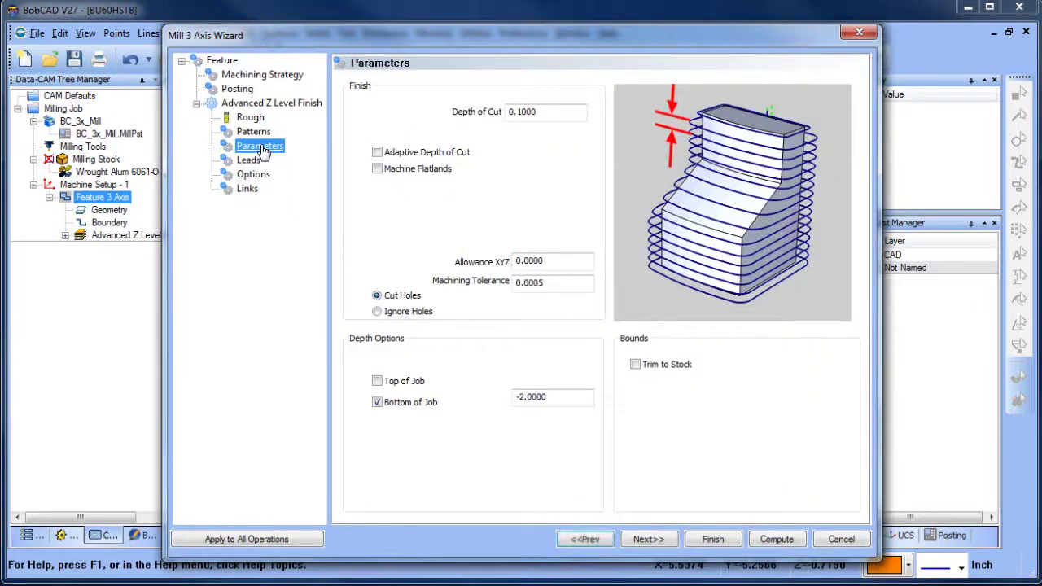
{"action": "left_click", "coordinate": [257, 132]}
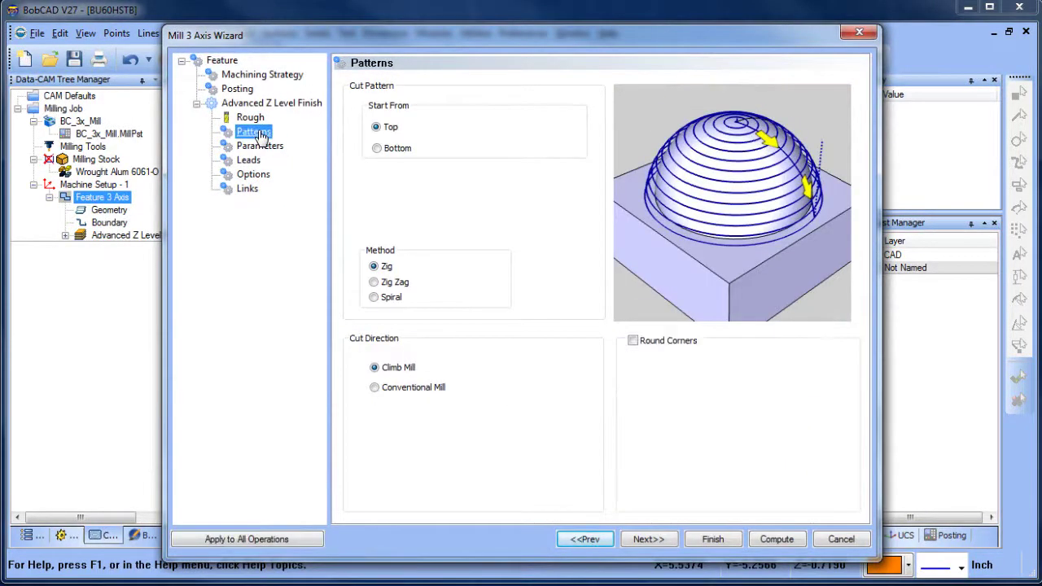
{"action": "left_click", "coordinate": [374, 281]}
Turn off the Bottom of Job depth limit and compute the toolpath.
{"action": "left_click", "coordinate": [260, 146]}
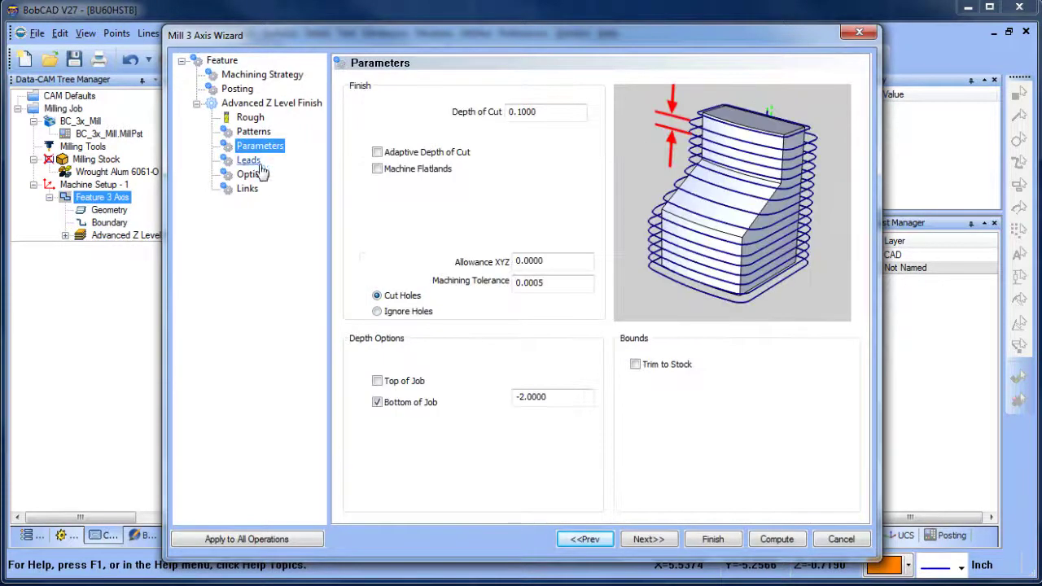
{"action": "left_click", "coordinate": [253, 174]}
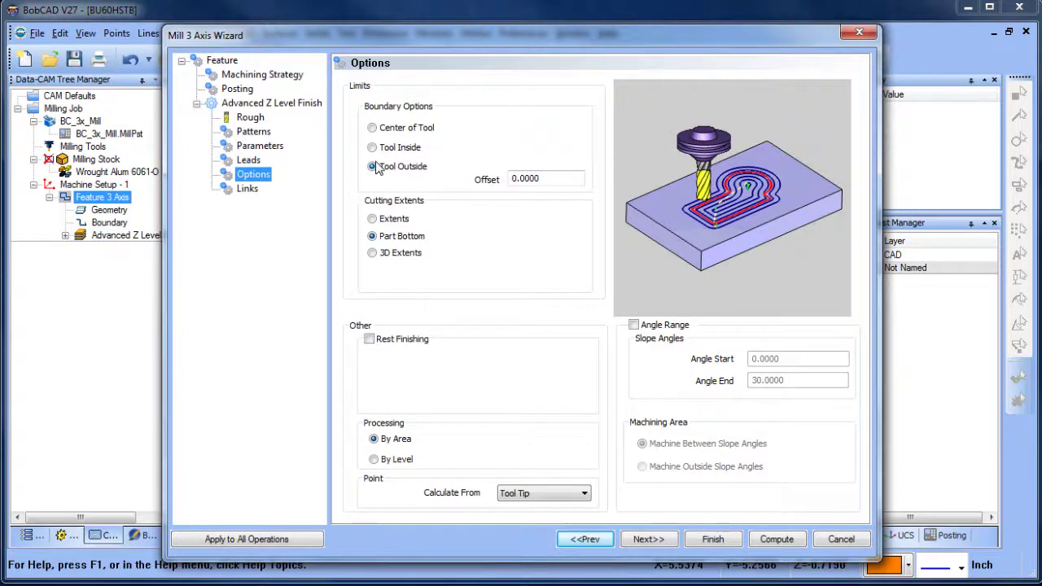
{"action": "left_click", "coordinate": [253, 133]}
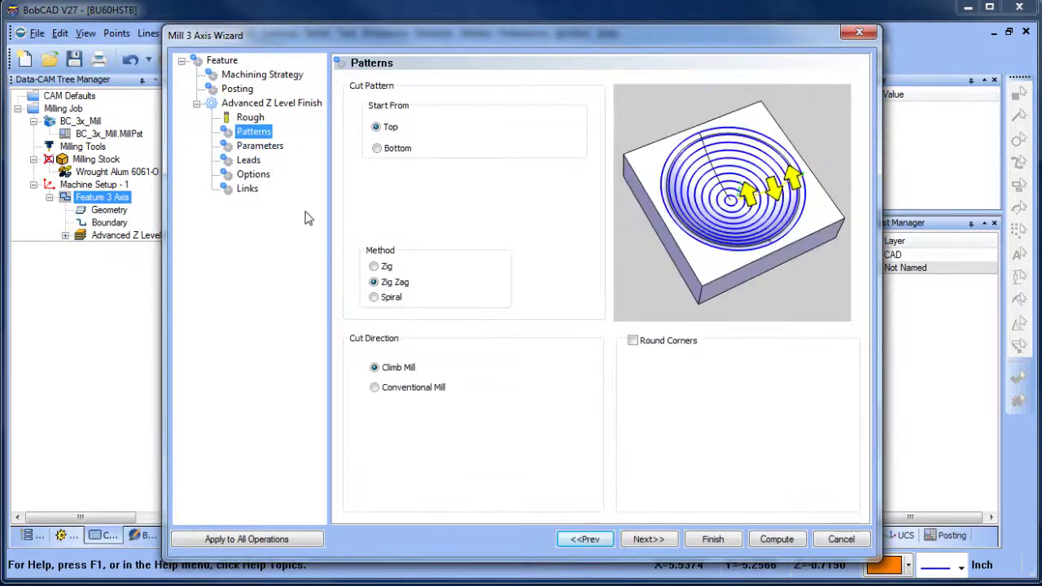
{"action": "left_click", "coordinate": [262, 147]}
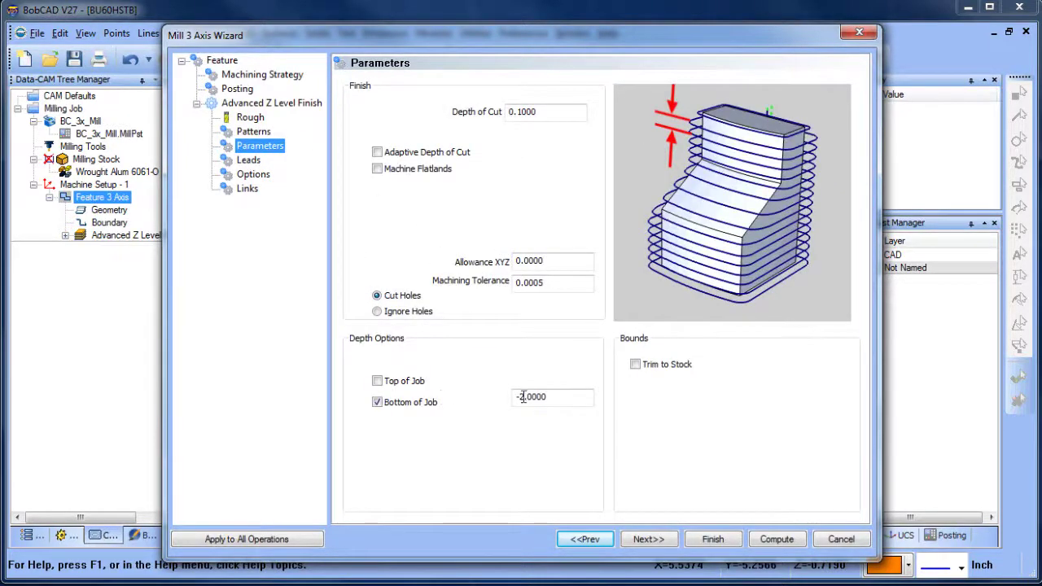
{"action": "left_click", "coordinate": [377, 402]}
{"action": "left_click", "coordinate": [786, 544]}
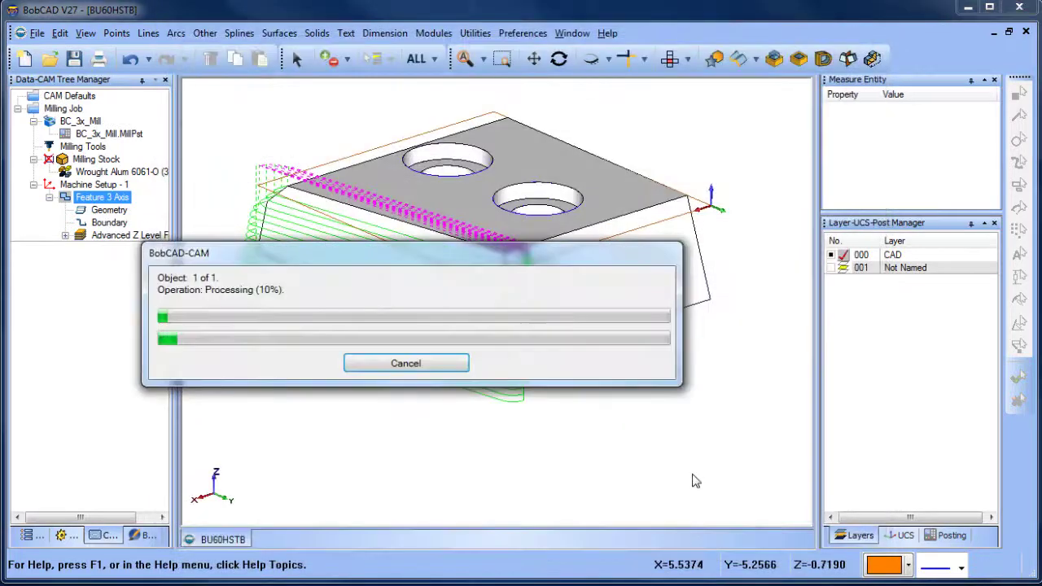
{"action": "left_click_drag", "start_coordinate": [589, 372], "coordinate": [530, 324]}
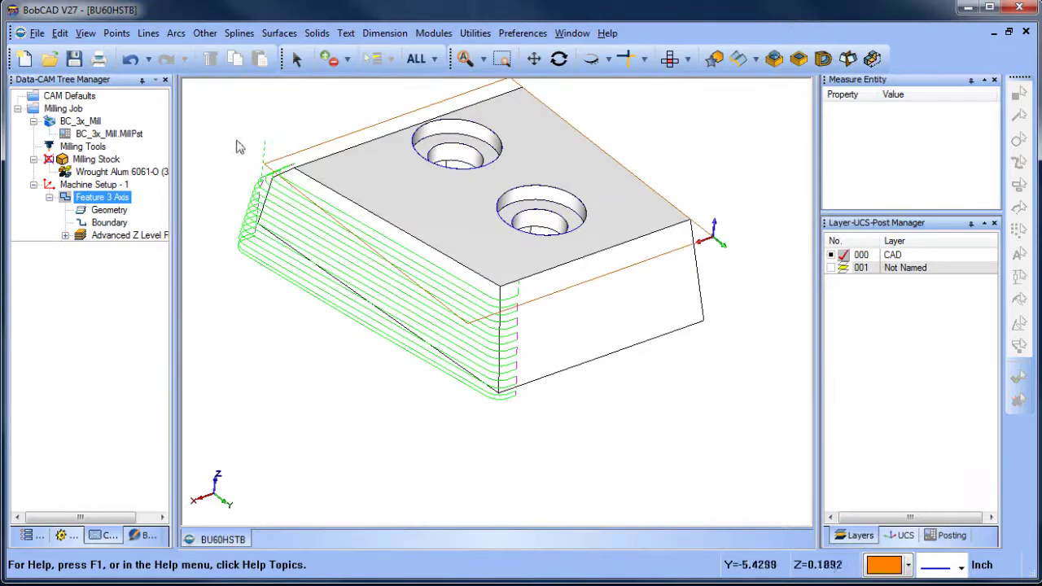
{"action": "mouse_move", "coordinate": [432, 304]}
{"action": "middle_mouse_down"}
{"action": "mouse_move", "coordinate": [402, 342]}
{"action": "mouse_move", "coordinate": [428, 359]}
{"action": "mouse_move", "coordinate": [527, 353]}
{"action": "middle_mouse_up"}
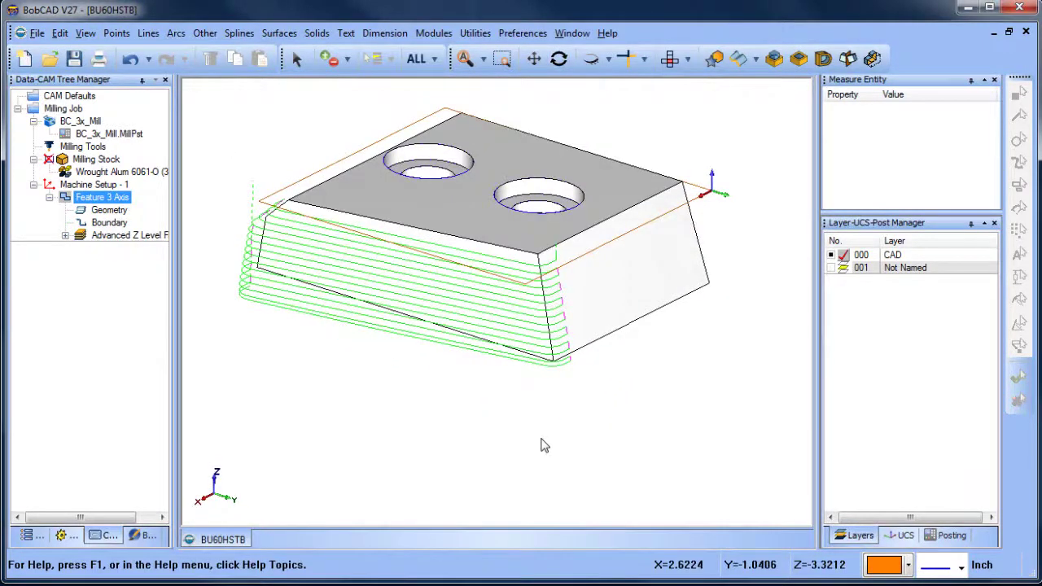